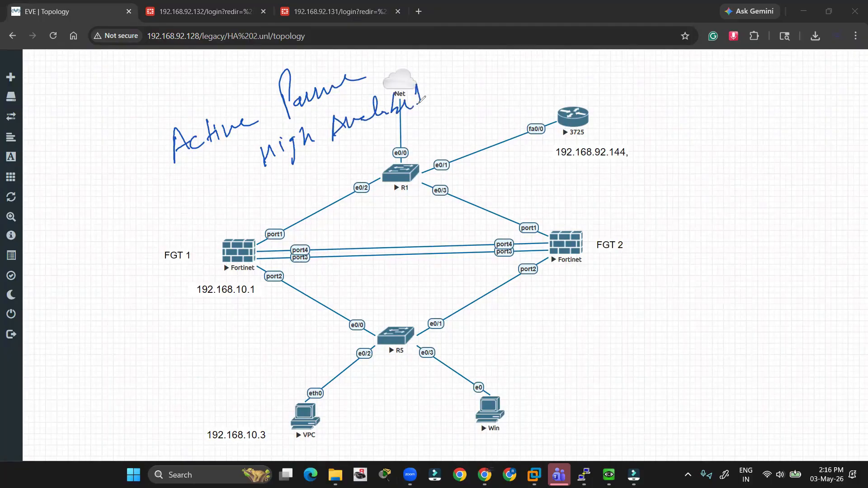
# - Annotate the HA lab diagram: the Active-Passive note, the R5-to-Net path, and the VPC and Win hosts
pyautogui.moveTo(200, 184)
pyautogui.mouseDown()
pyautogui.moveTo(182, 181)
pyautogui.moveTo(370, 59)
pyautogui.moveTo(359, 188)
pyautogui.moveTo(186, 189)
pyautogui.mouseUp()
pyautogui.moveTo(199, 235)
pyautogui.mouseDown()
pyautogui.moveTo(209, 202)
pyautogui.moveTo(606, 272)
pyautogui.moveTo(278, 421)
pyautogui.moveTo(177, 235)
pyautogui.moveTo(215, 206)
pyautogui.mouseUp()
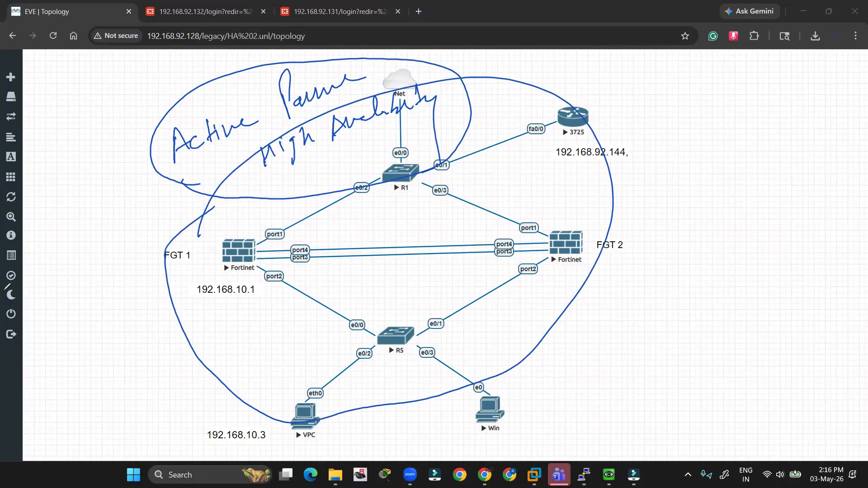
pyautogui.click(4, 289)
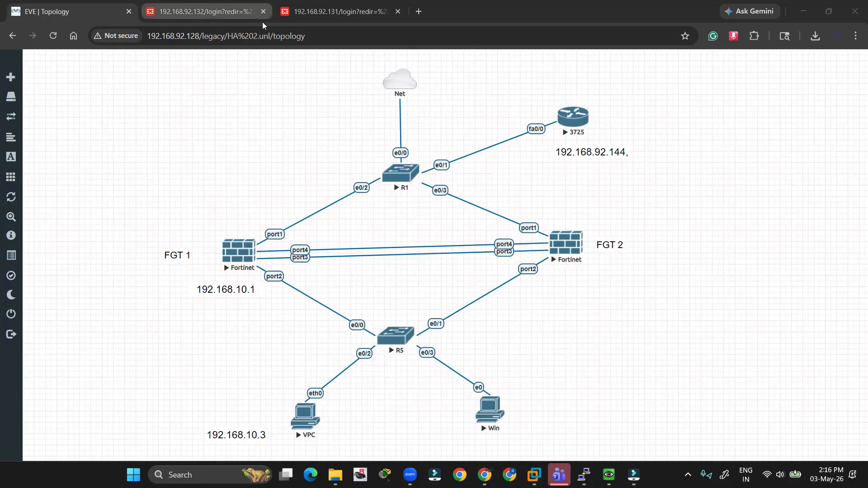
pyautogui.click(105, 144)
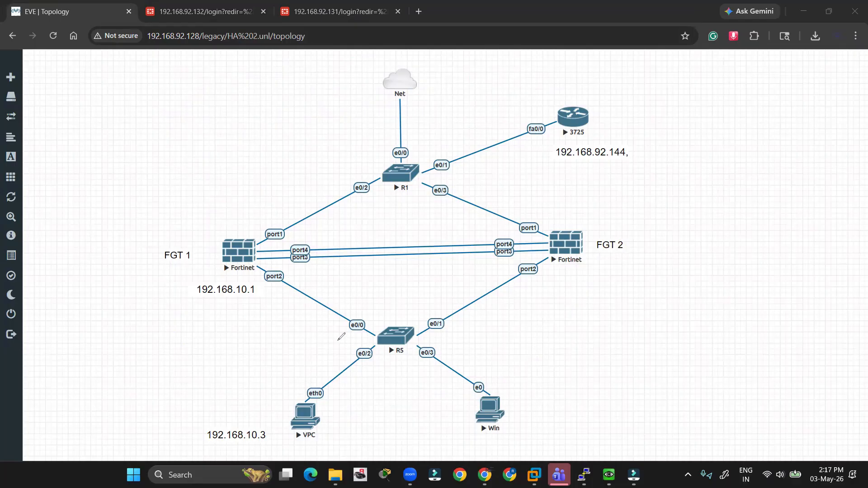
pyautogui.moveTo(338, 339)
pyautogui.mouseDown()
pyautogui.moveTo(242, 276)
pyautogui.moveTo(381, 116)
pyautogui.moveTo(391, 120)
pyautogui.mouseUp()
pyautogui.moveTo(297, 397)
pyautogui.mouseDown()
pyautogui.moveTo(272, 404)
pyautogui.moveTo(312, 392)
pyautogui.mouseUp()
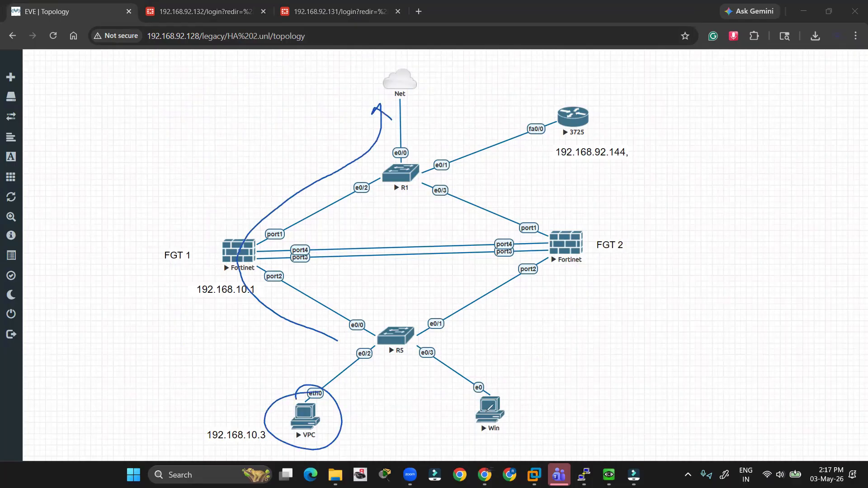
pyautogui.moveTo(491, 395)
pyautogui.mouseDown()
pyautogui.moveTo(473, 429)
pyautogui.moveTo(469, 398)
pyautogui.mouseUp()
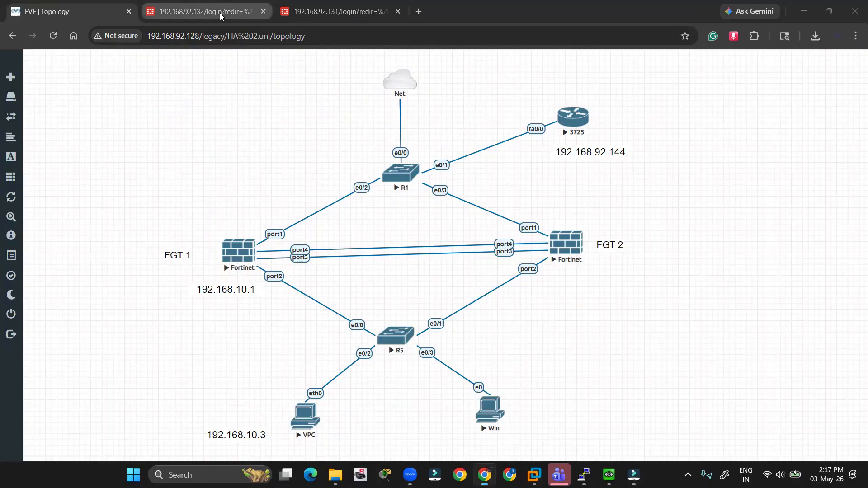
# - Log in to FGT1 as admin, dismiss Chrome's password prompts, and open the empty Static Routes list
pyautogui.click(196, 13)
pyautogui.write('admin')
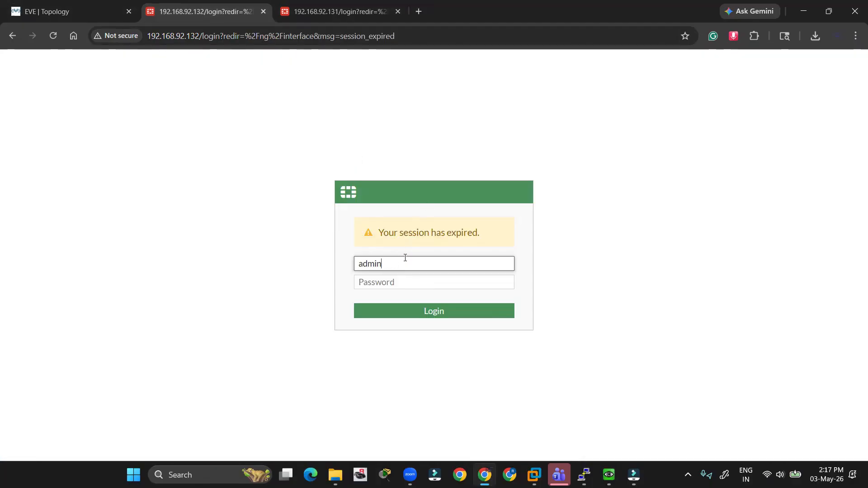
pyautogui.press('Tab')
pyautogui.write('a')
pyautogui.press('Return')
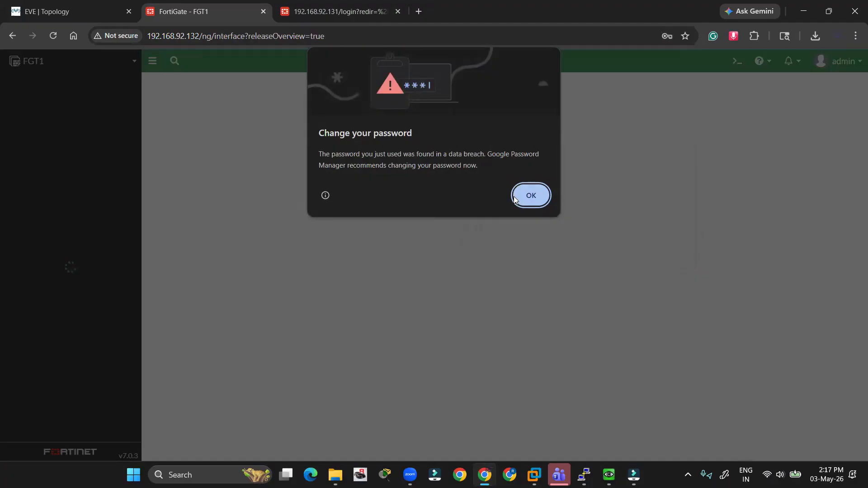
pyautogui.click(528, 195)
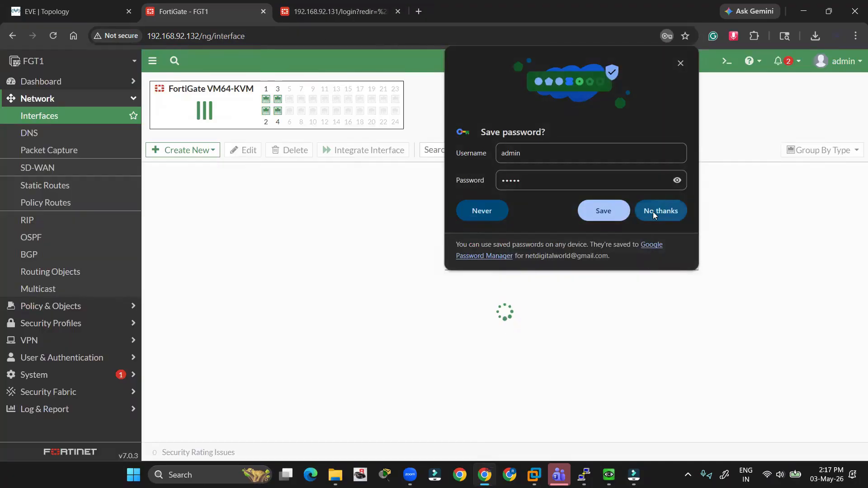
pyautogui.click(652, 211)
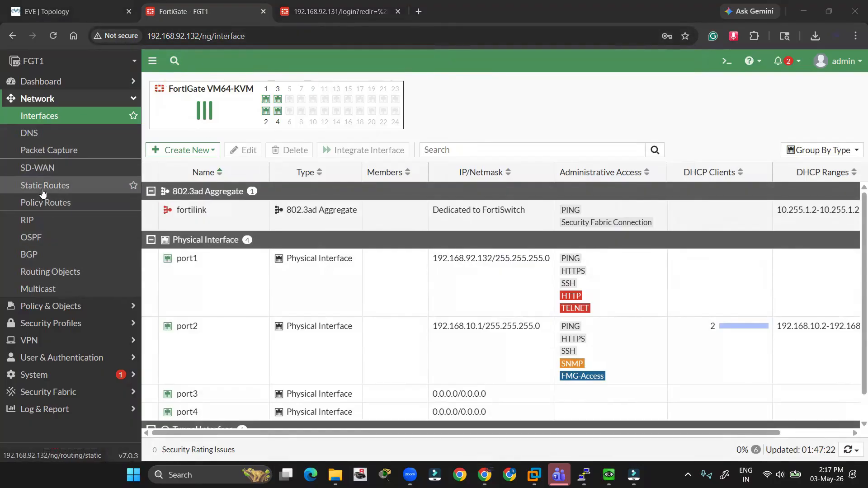
pyautogui.click(60, 185)
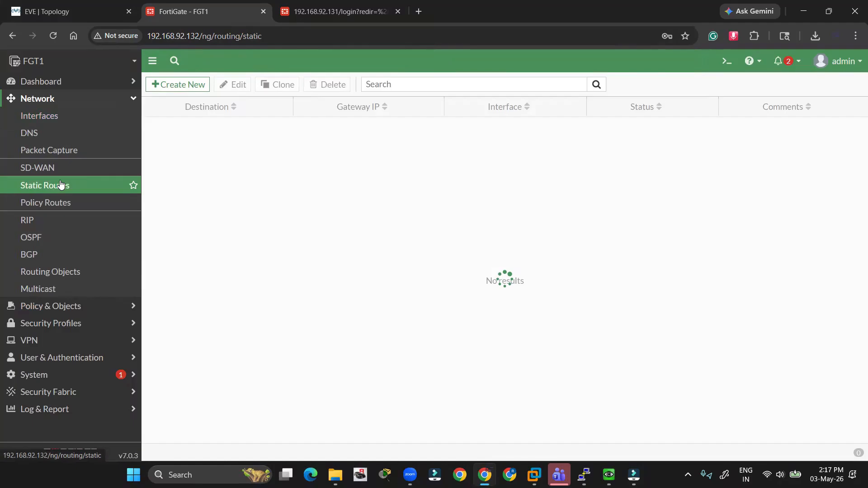
# - Create a default route 0.0.0.0/0 via gateway 192.168.92.2 on port1, checking the Net cloud on the topology
pyautogui.click(186, 90)
pyautogui.moveTo(349, 140); pyautogui.dragTo(278, 145)
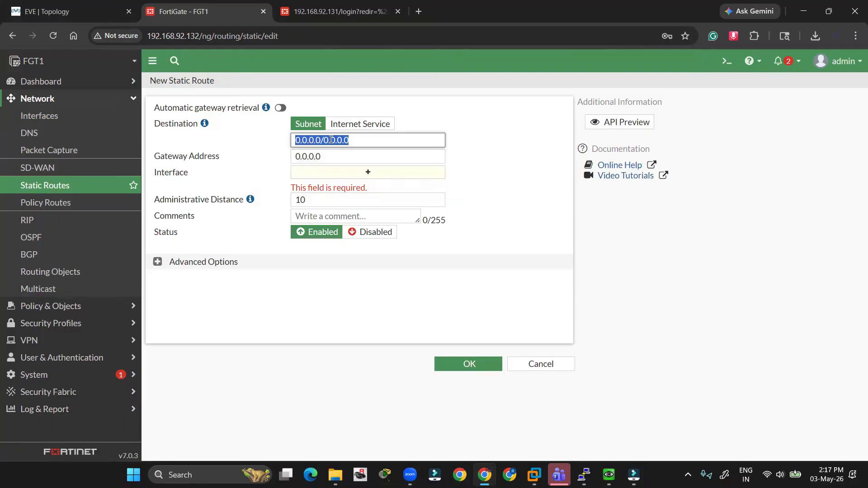
pyautogui.click(331, 155)
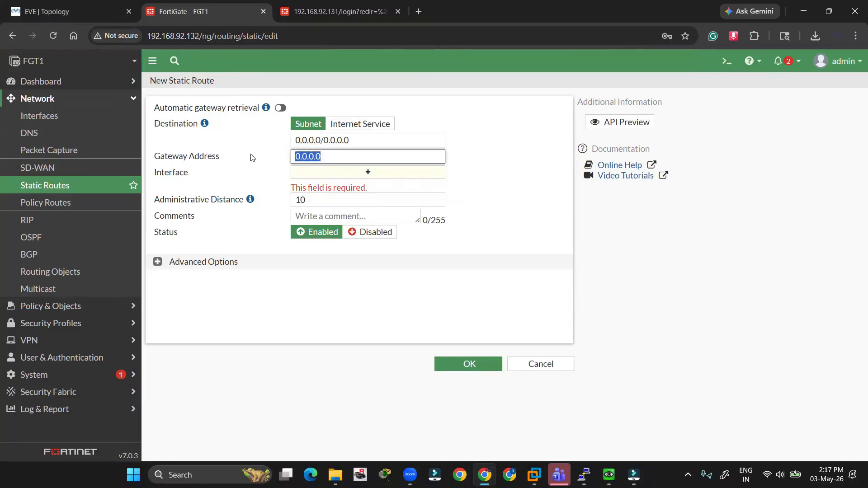
pyautogui.write('192.16')
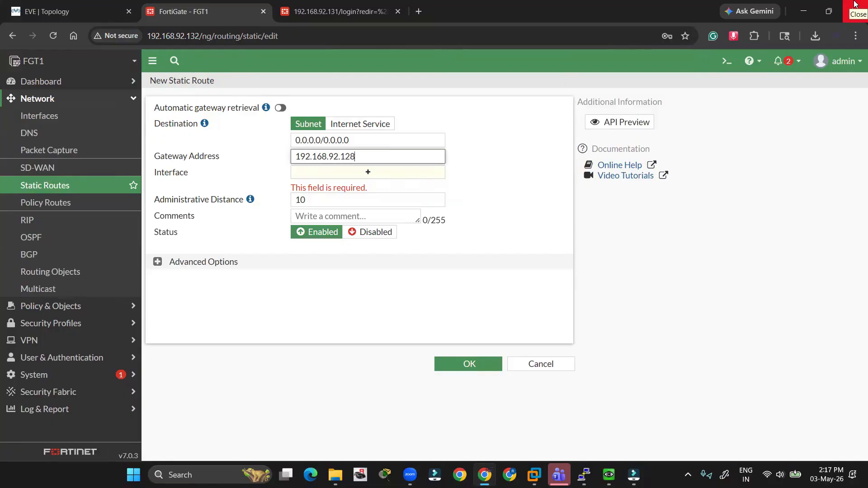
pyautogui.write('8.92.22')
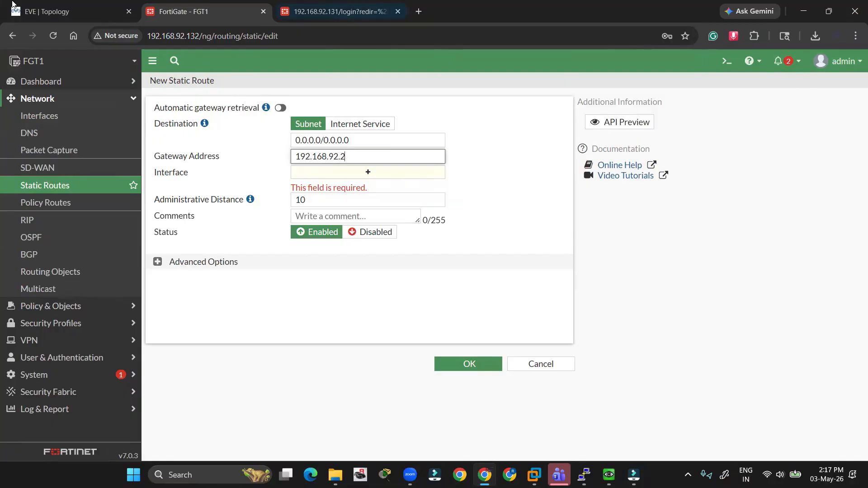
pyautogui.click(68, 12)
pyautogui.moveTo(359, 66); pyautogui.dragTo(442, 116)
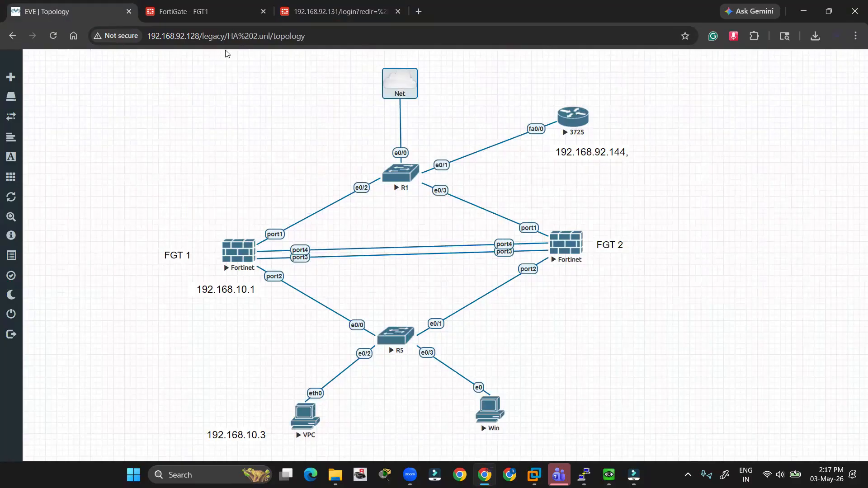
pyautogui.click(272, 89)
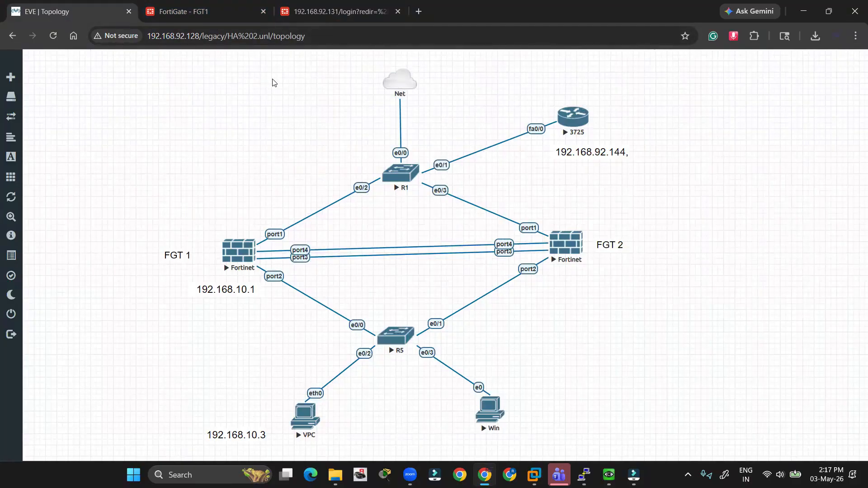
pyautogui.moveTo(372, 73); pyautogui.dragTo(432, 126)
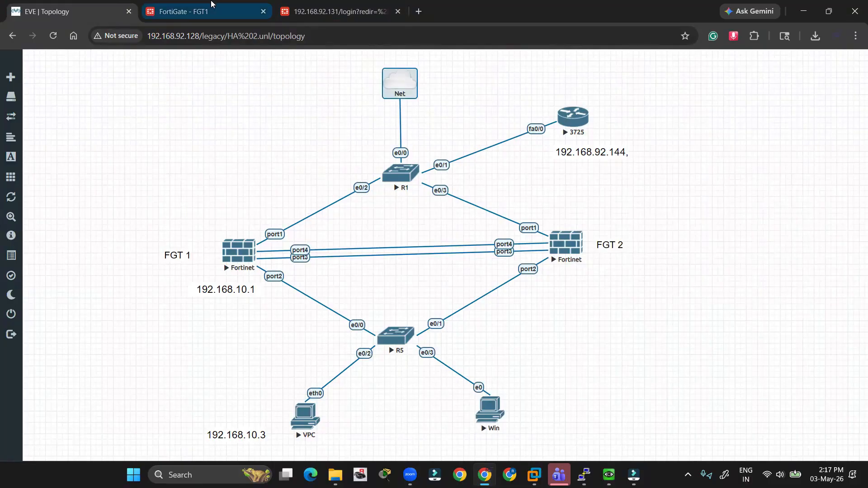
pyautogui.click(209, 14)
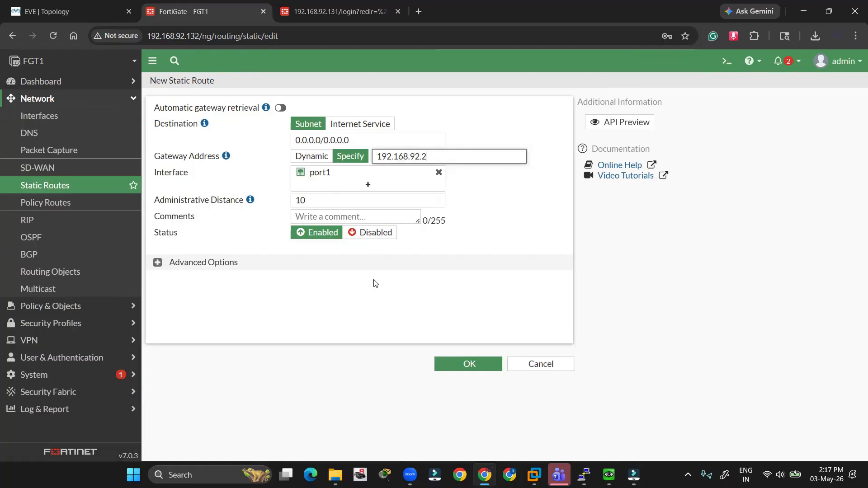
pyautogui.click(460, 366)
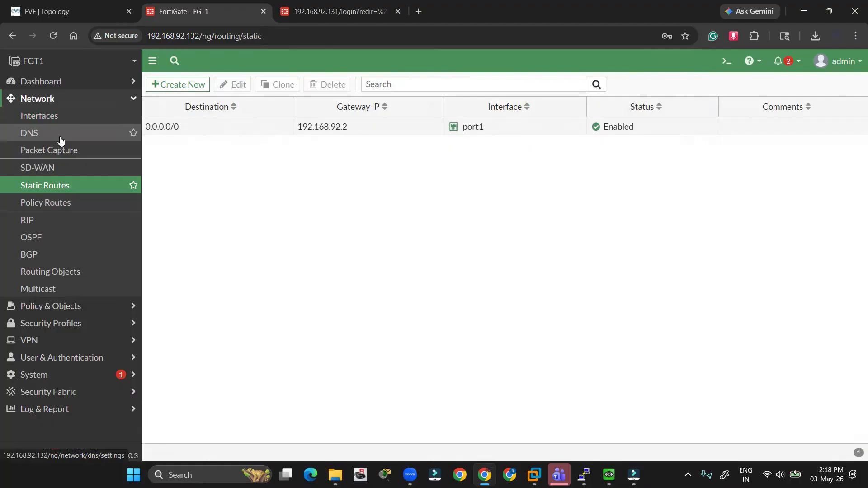
# - Specify DNS servers 8.8.8.8 and 4.4.4.4 on FGT1 and apply them
pyautogui.click(62, 140)
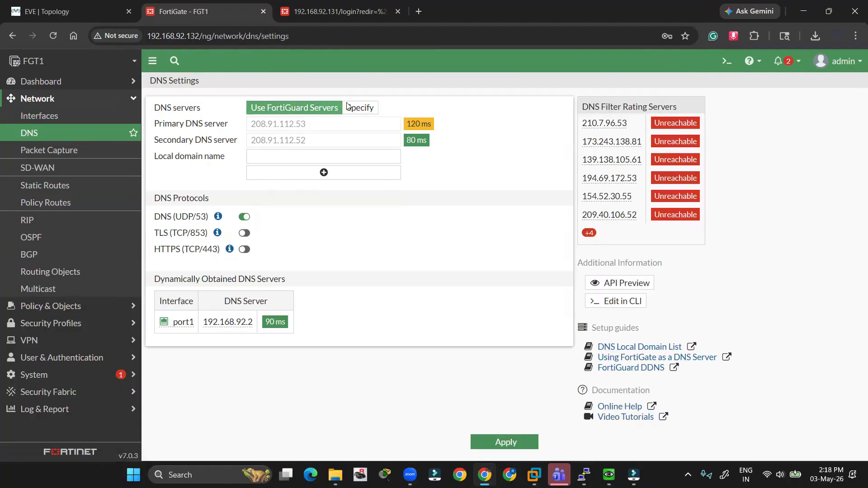
pyautogui.click(369, 107)
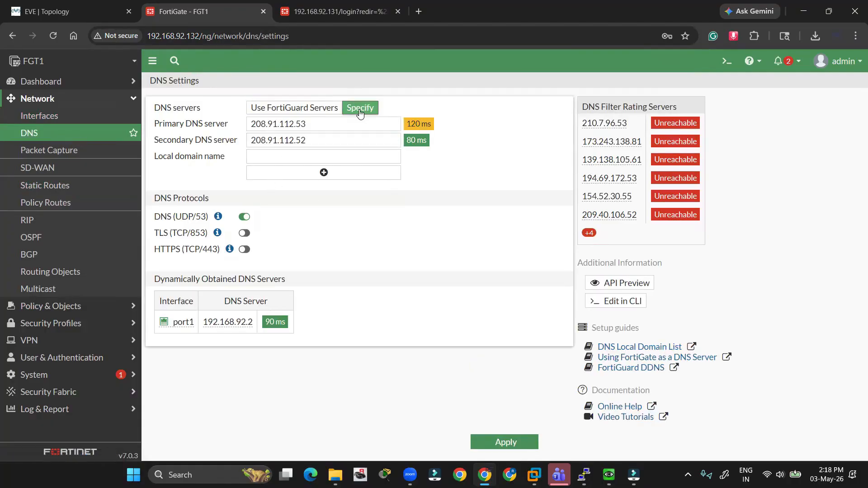
pyautogui.doubleClick(341, 129)
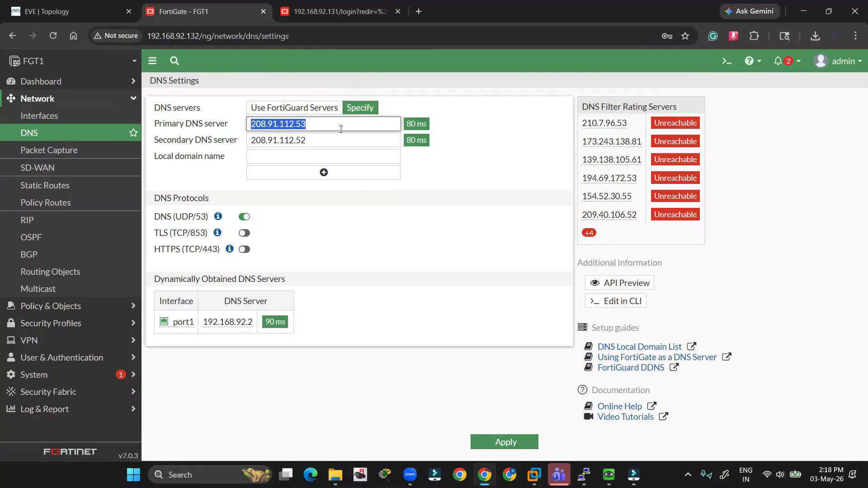
pyautogui.write('8.8.8.8')
pyautogui.press('Tab')
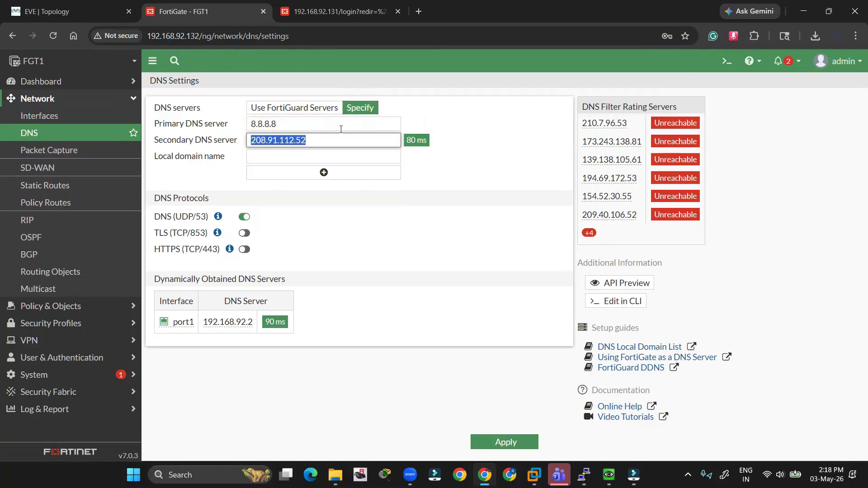
pyautogui.write('4.4.4.4')
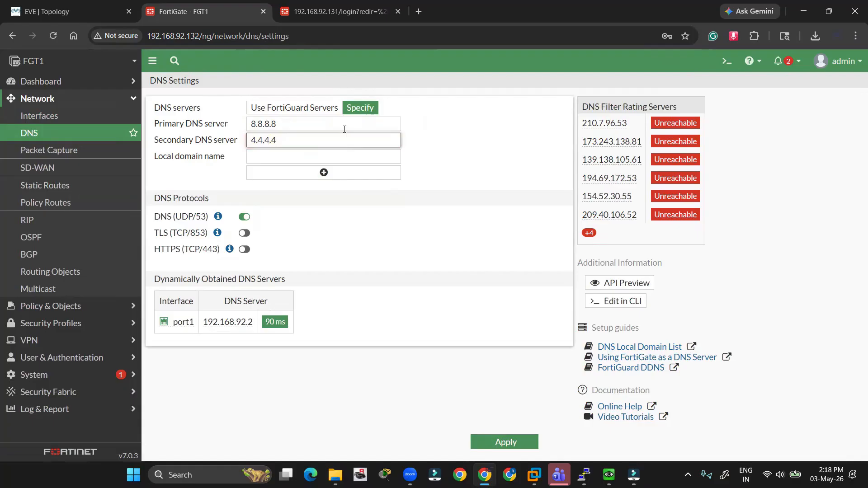
pyautogui.click(400, 271)
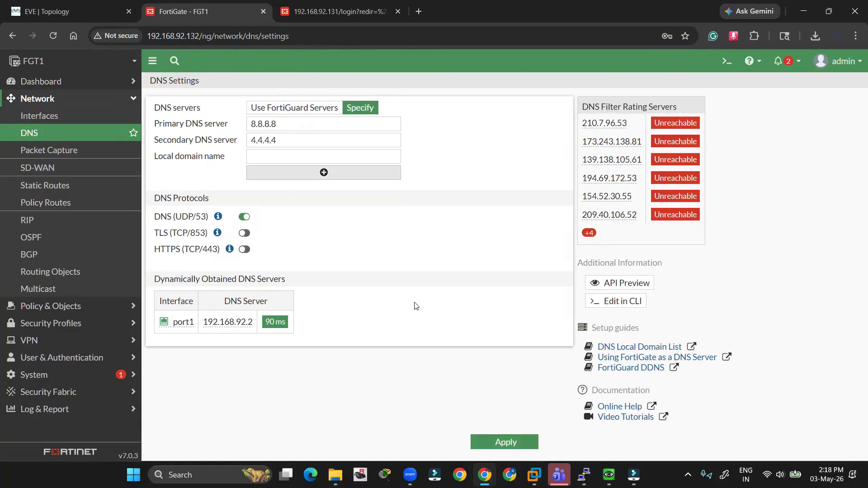
pyautogui.click(525, 447)
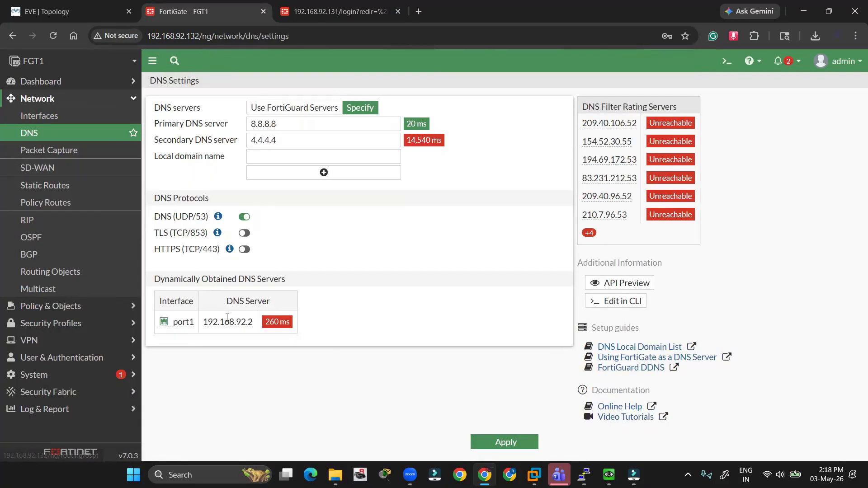
# - Browse the Network menu pages briefly, then switch to the EVE-NG topology
pyautogui.moveTo(200, 324)
pyautogui.click(50, 173)
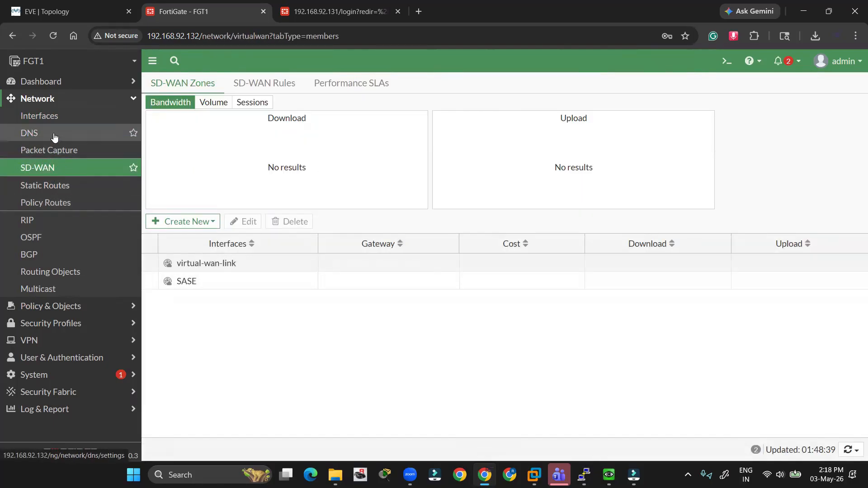
pyautogui.click(29, 133)
pyautogui.click(47, 98)
pyautogui.click(50, 100)
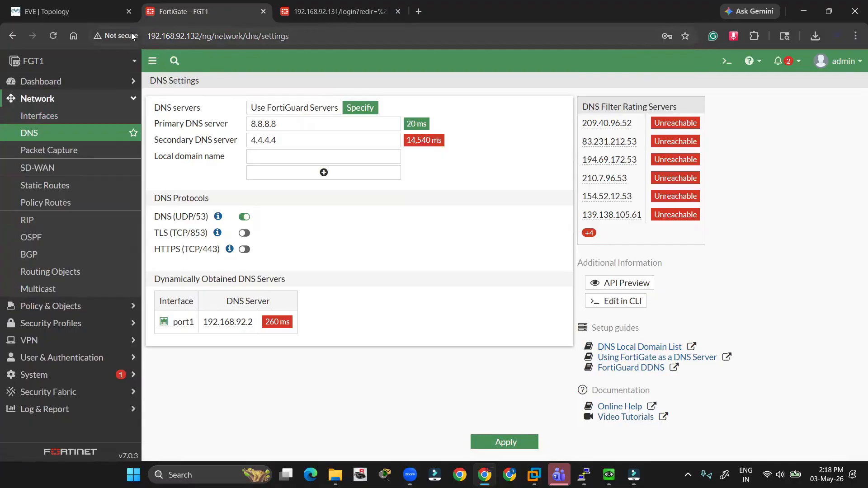
pyautogui.click(93, 11)
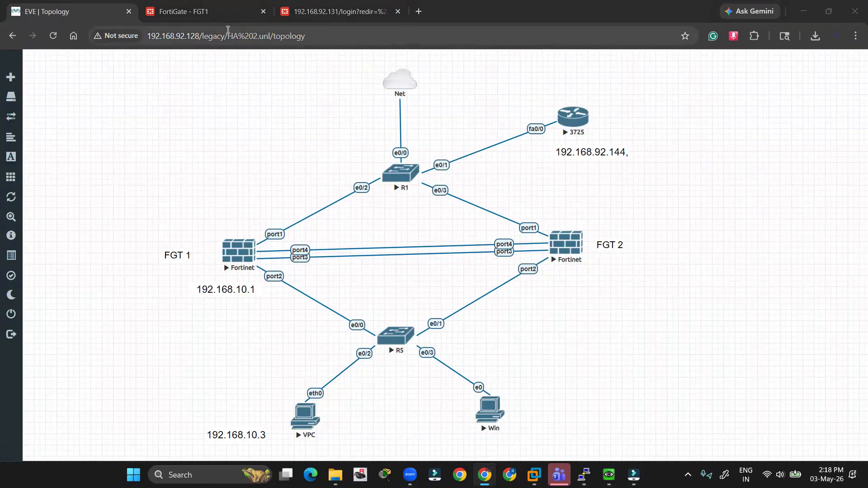
# - Ping 192.168.92.2 from the VPC console, see it time out, then hide the console
pyautogui.hotkey('alt', 'Tab')
pyautogui.hotkey('alt', 'Tab')
pyautogui.hotkey('alt', 'Tab')
pyautogui.hotkey('alt', 'Tab')
pyautogui.hotkey('alt', 'Tab')
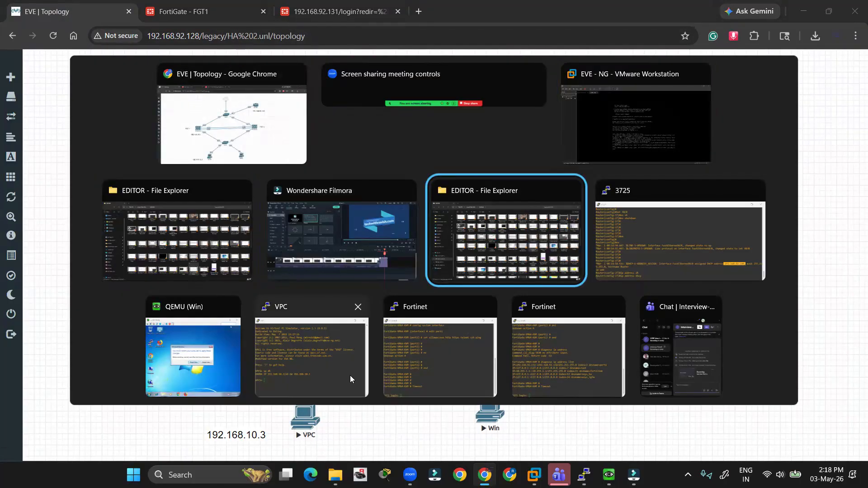
pyautogui.click(349, 378)
pyautogui.write('ping ')
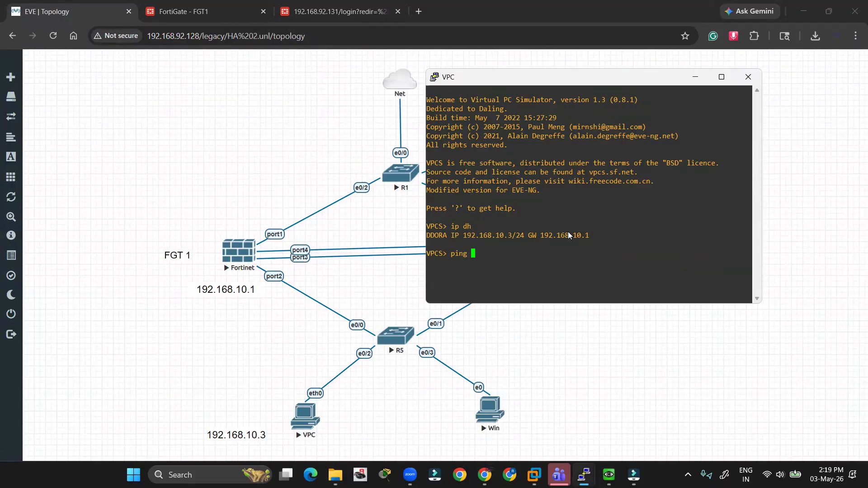
pyautogui.write('192.168.92.2')
pyautogui.press('Return')
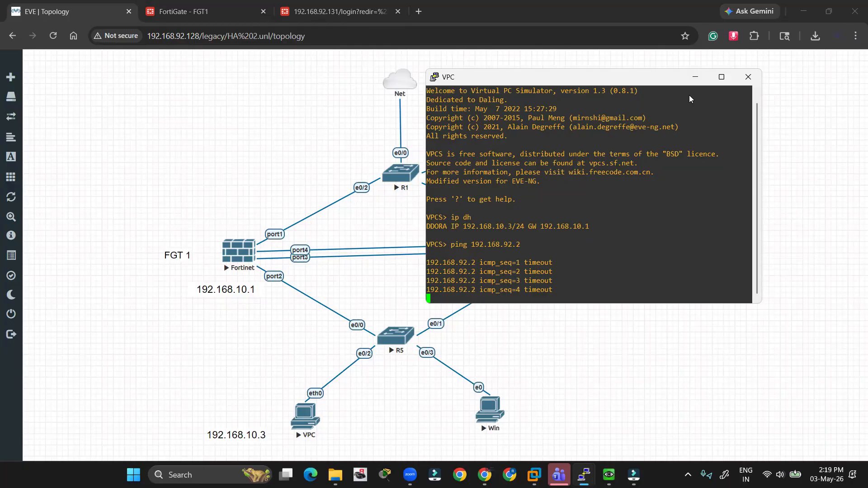
pyautogui.click(695, 76)
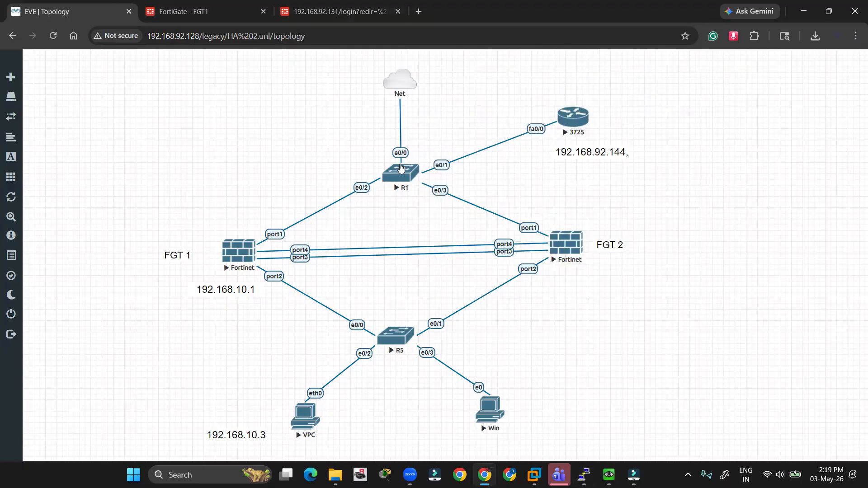
# - Start a new FGT1 firewall policy named 'LAN - WAN' from port2 to port1
pyautogui.click(195, 12)
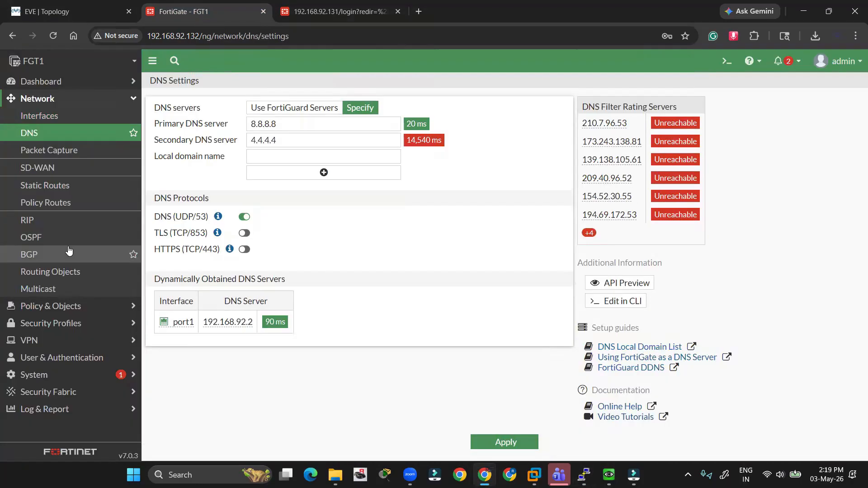
pyautogui.click(61, 305)
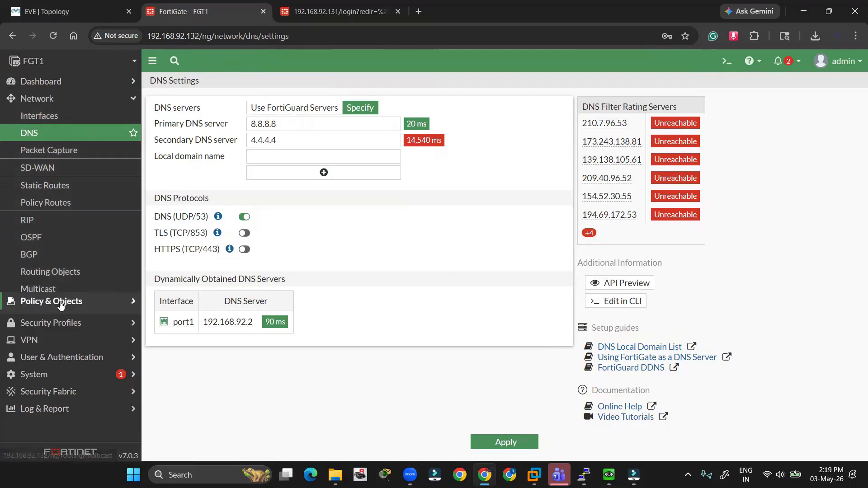
pyautogui.click(57, 135)
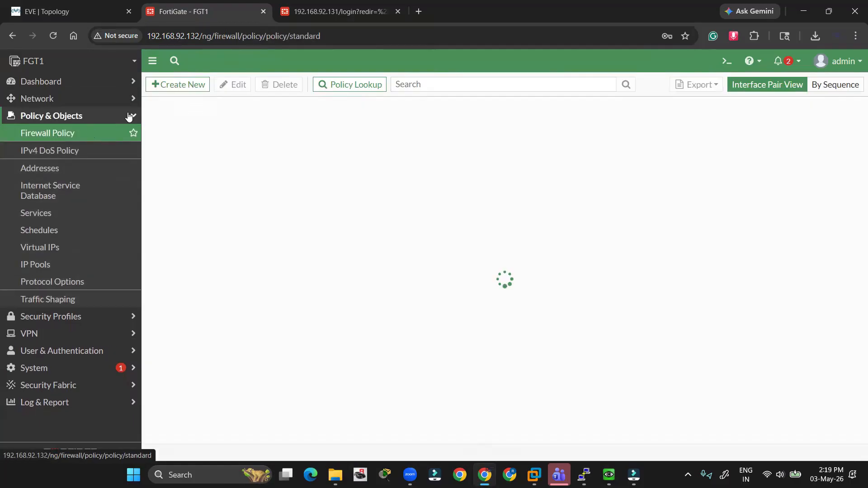
pyautogui.click(155, 84)
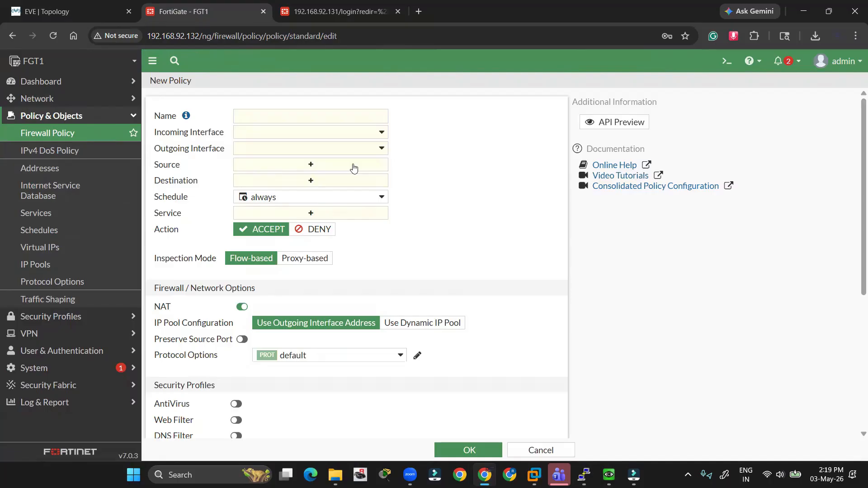
pyautogui.click(285, 112)
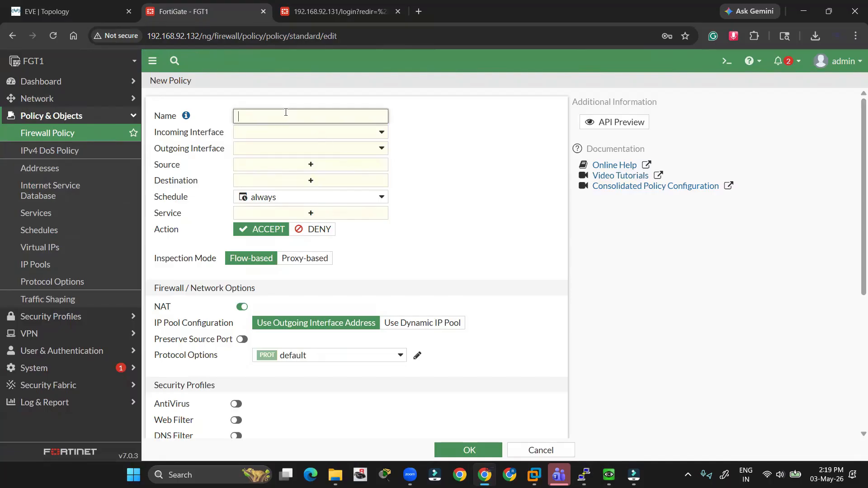
pyautogui.write('LAN - WAN policy')
pyautogui.click(292, 133)
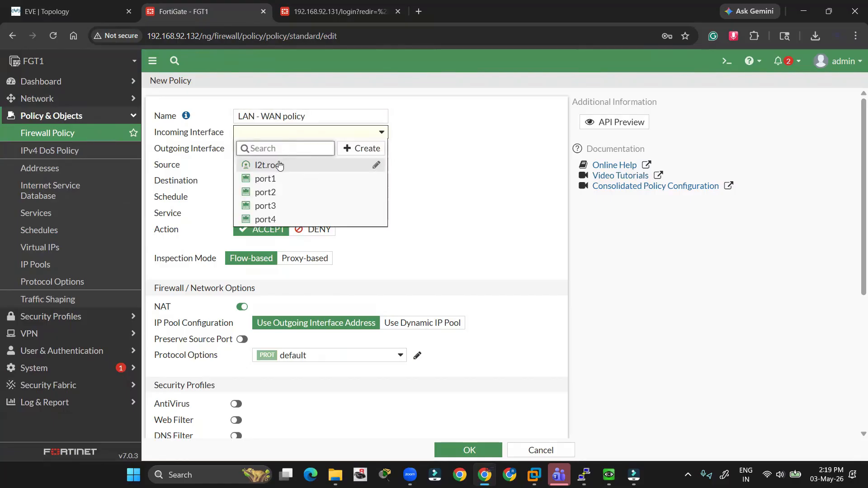
pyautogui.click(267, 193)
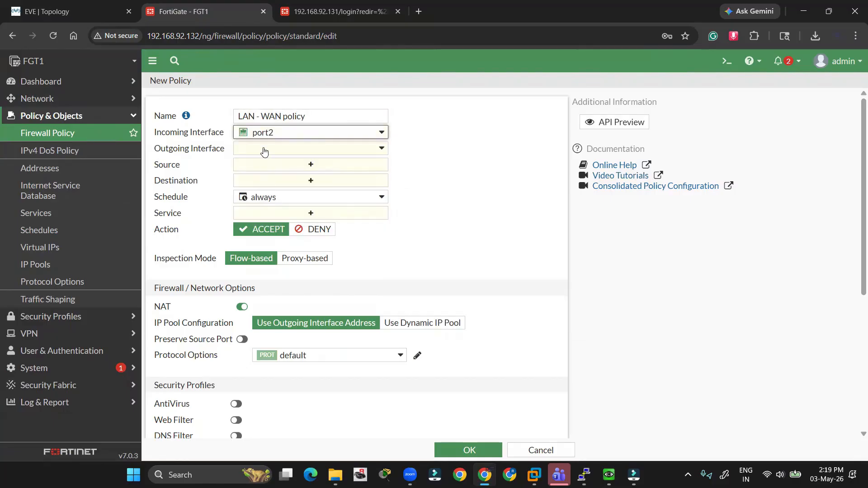
pyautogui.click(264, 151)
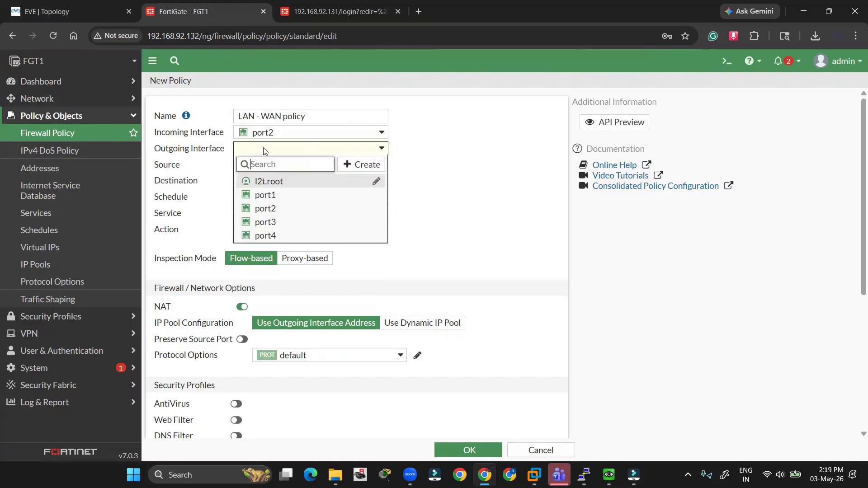
pyautogui.click(276, 195)
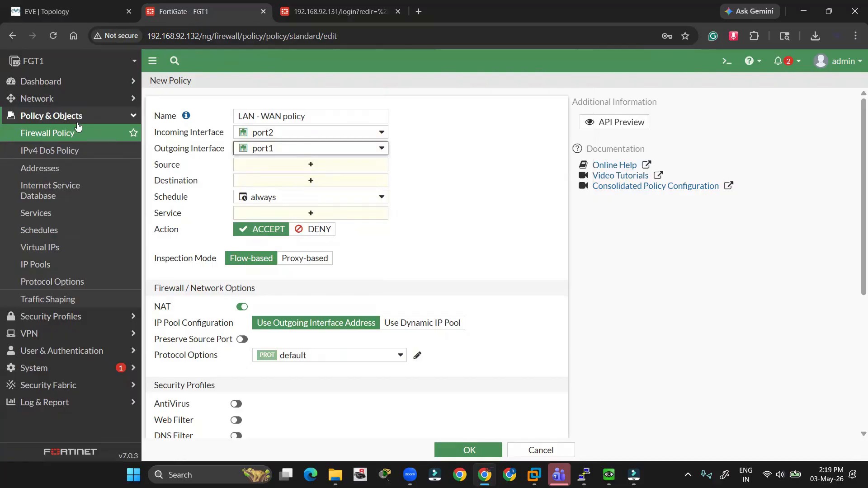
# - Set source and destination to all and service to ALL, then save the policy
pyautogui.click(248, 166)
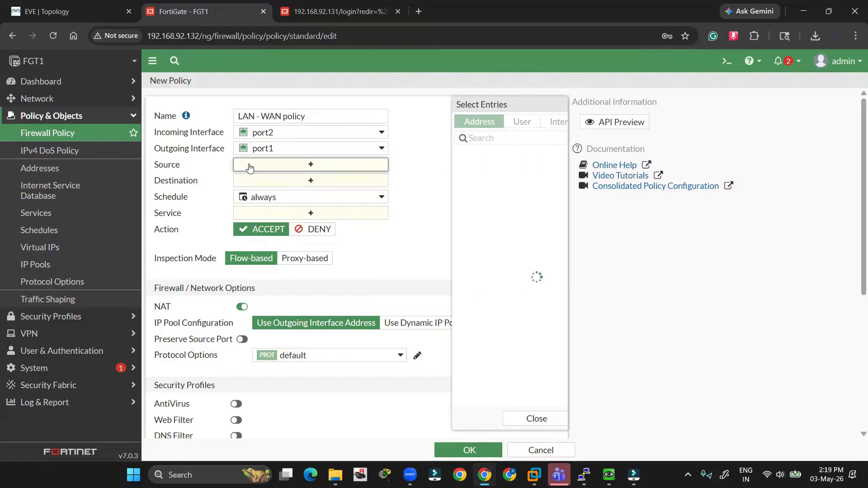
pyautogui.click(418, 173)
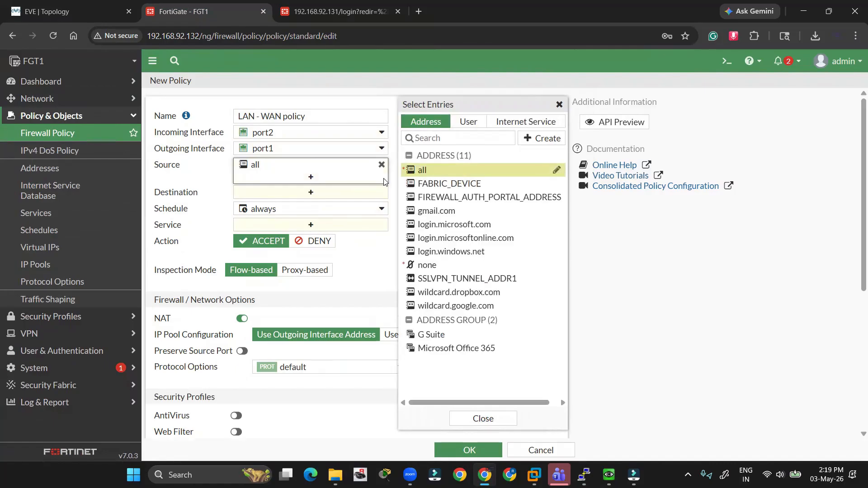
pyautogui.click(267, 196)
pyautogui.click(418, 170)
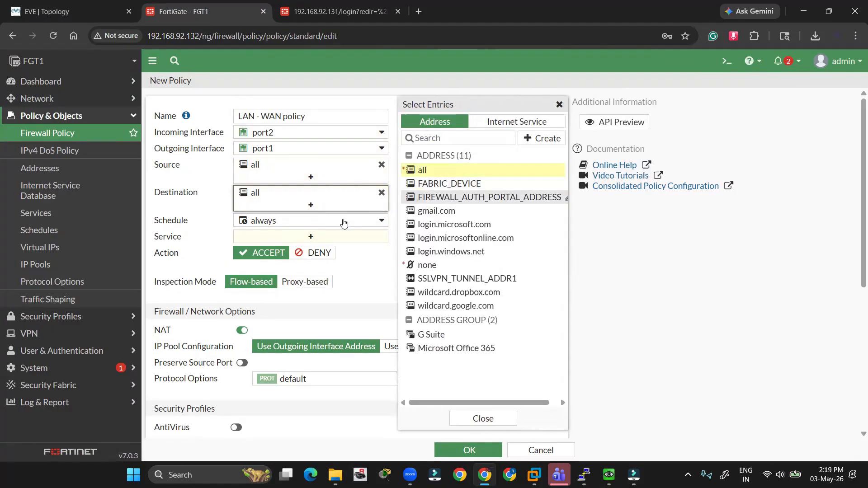
pyautogui.click(311, 237)
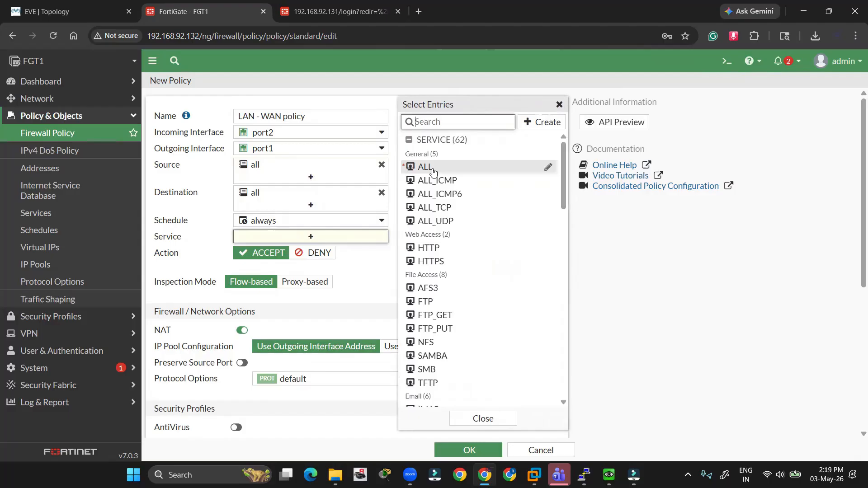
pyautogui.click(431, 169)
pyautogui.click(483, 418)
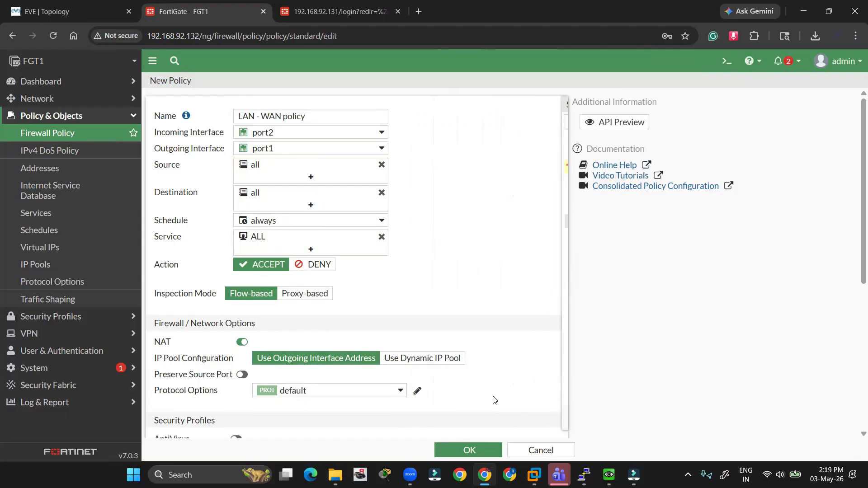
pyautogui.scroll(-4, 426, 372)
pyautogui.click(468, 451)
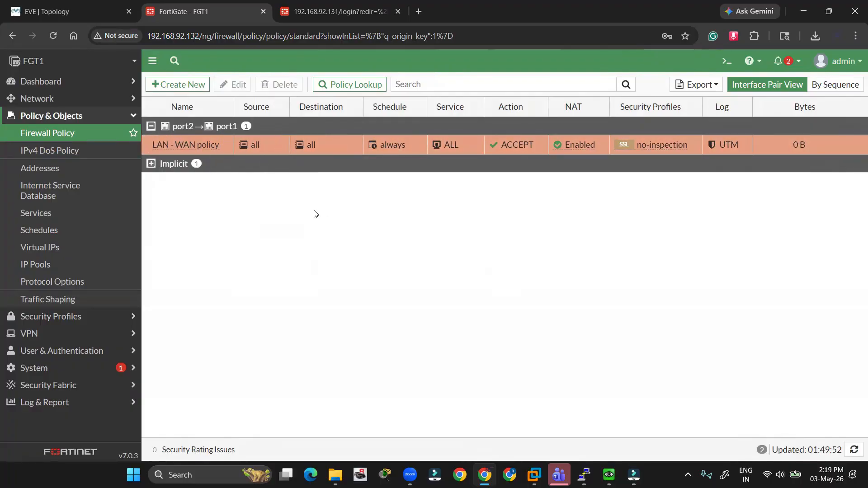
# - Rerun ping 192.168.92.2 and then ping 8.8.8.8 from the VPC, both now getting replies
pyautogui.hotkey('alt', 'Tab')
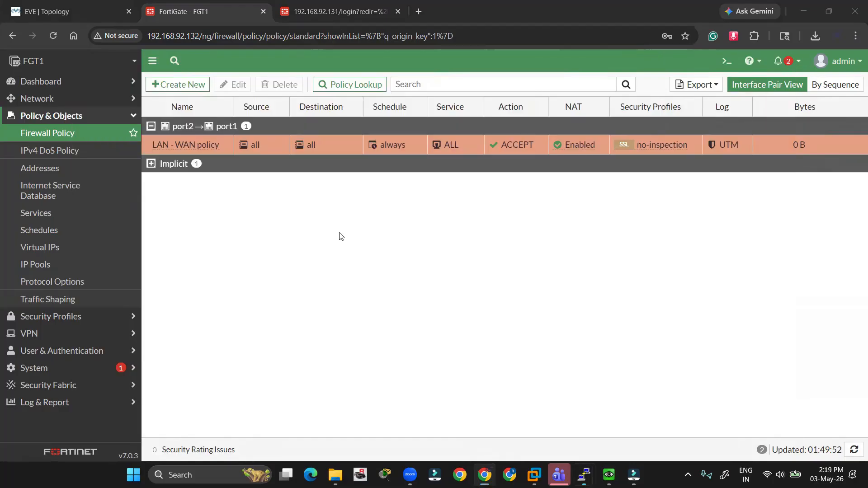
pyautogui.press('Up')
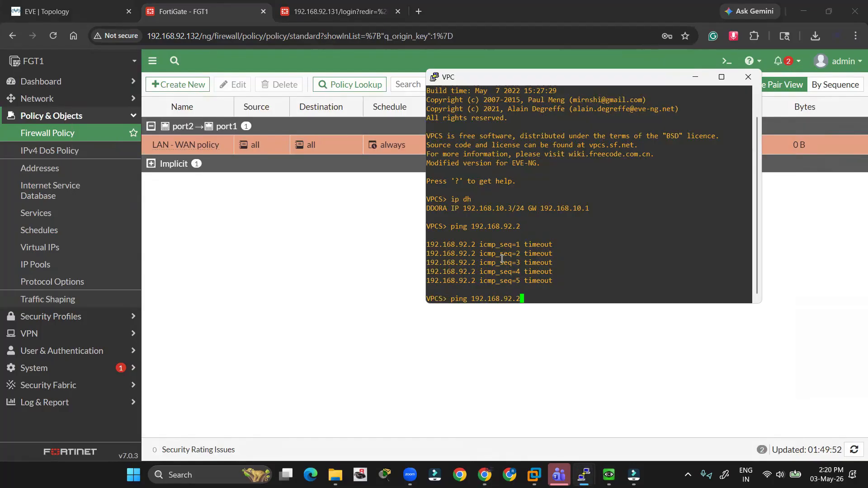
pyautogui.press('Return')
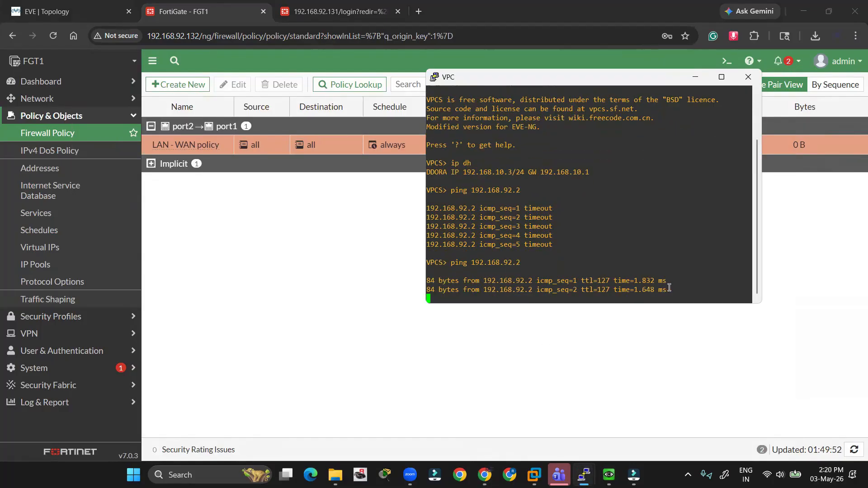
pyautogui.moveTo(669, 287); pyautogui.dragTo(421, 262)
pyautogui.click(510, 278)
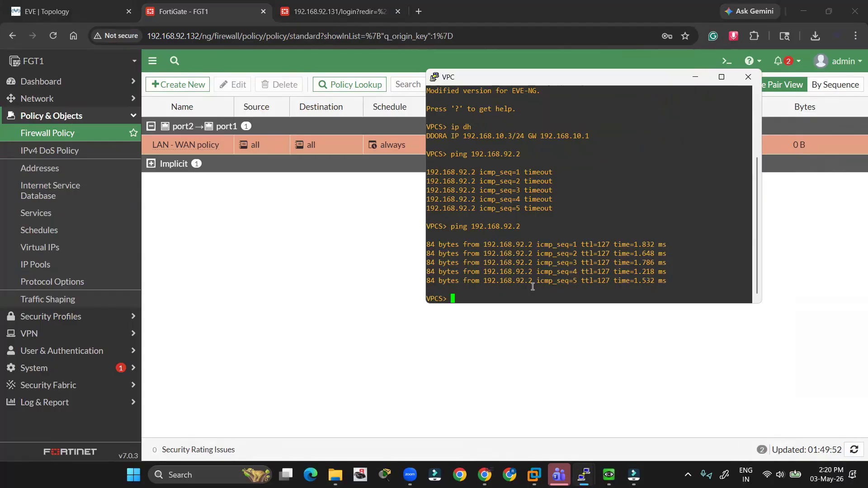
pyautogui.write('ping 8.8.8.8')
pyautogui.press('Return')
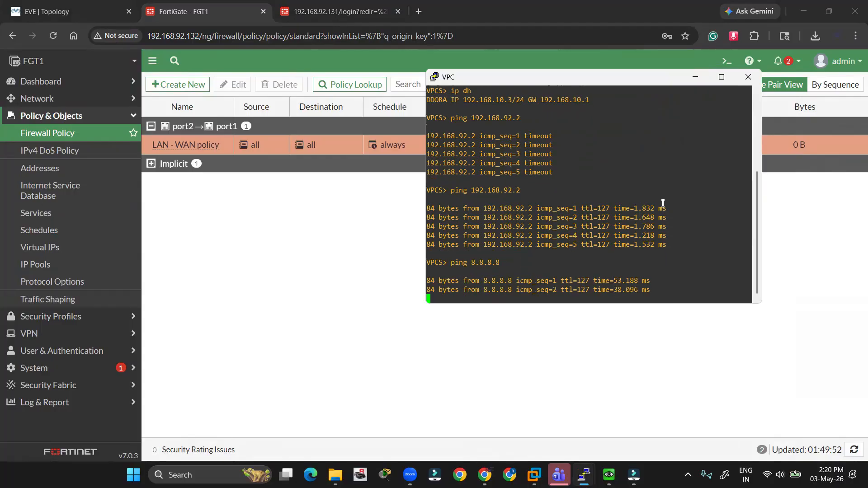
# - On the topology, mark the VPC and its path out toward the internet, then clear the ink
pyautogui.click(694, 78)
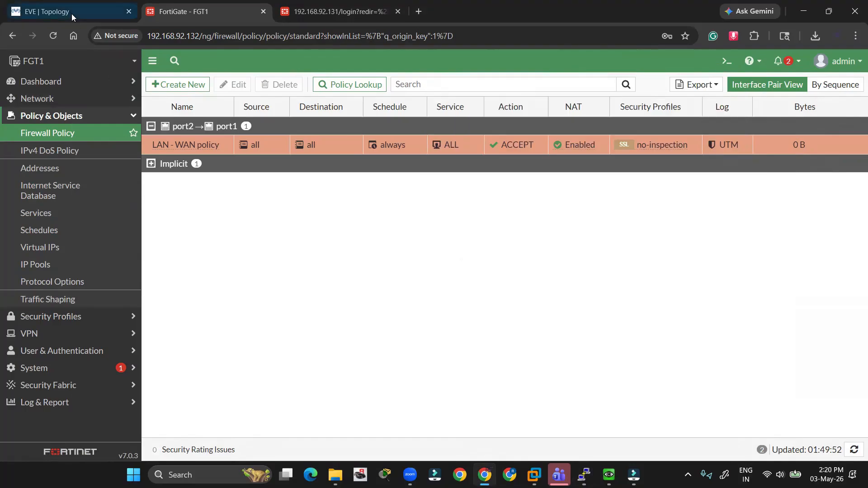
pyautogui.click(72, 13)
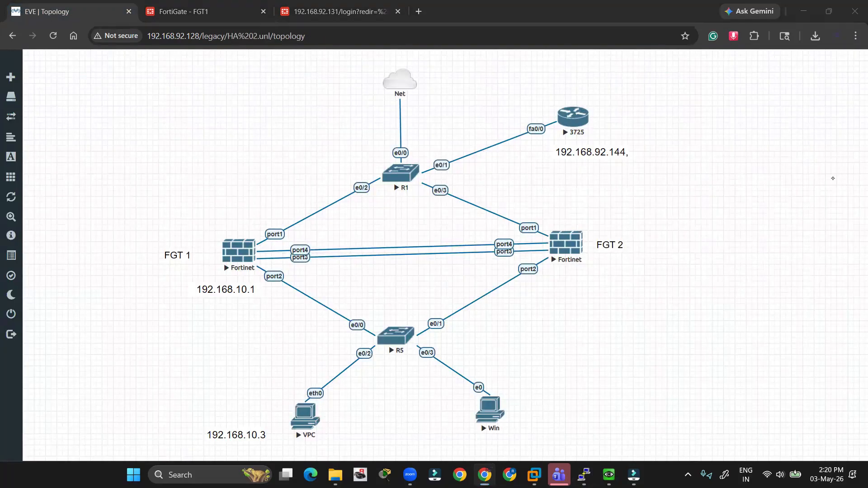
pyautogui.moveTo(276, 411); pyautogui.dragTo(291, 410)
pyautogui.moveTo(315, 345)
pyautogui.mouseDown()
pyautogui.moveTo(304, 412)
pyautogui.moveTo(316, 121)
pyautogui.moveTo(344, 77)
pyautogui.moveTo(346, 90)
pyautogui.mouseUp()
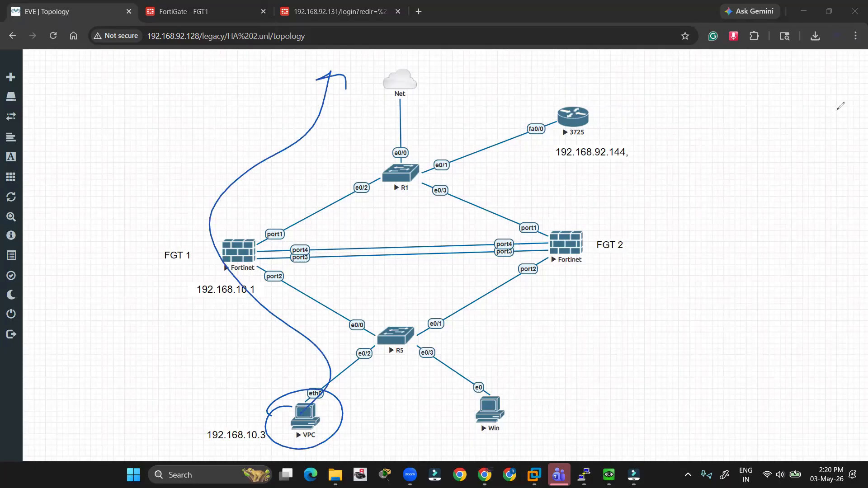
pyautogui.click(834, 341)
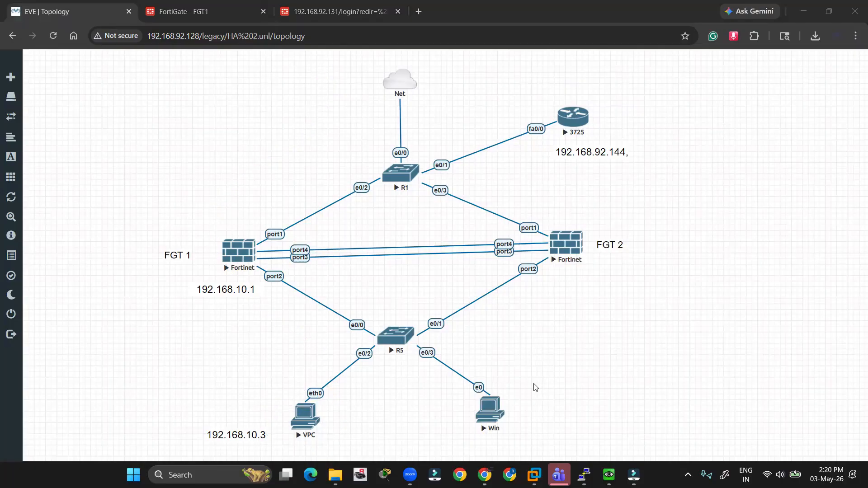
# - Select and inspect FGT 1 on the topology, then bring up FGT1's Firewall Policy page
pyautogui.moveTo(533, 383)
pyautogui.mouseDown()
pyautogui.moveTo(441, 419)
pyautogui.moveTo(452, 414)
pyautogui.mouseUp()
pyautogui.click(562, 351)
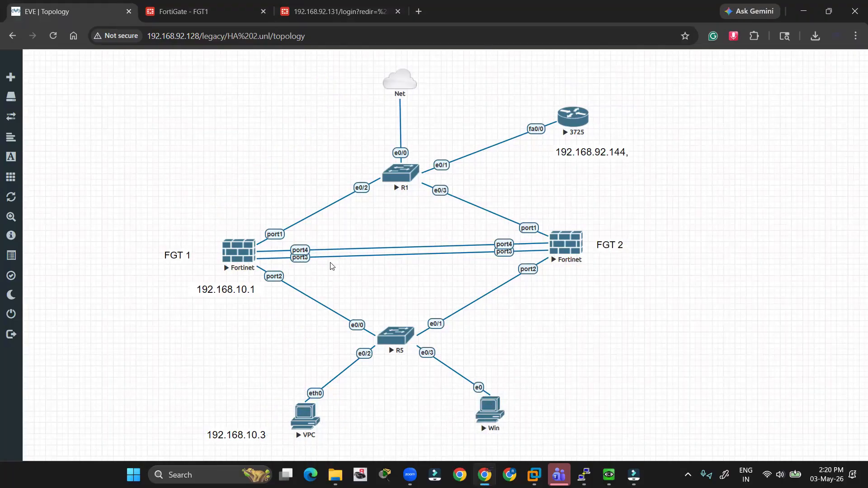
pyautogui.moveTo(195, 216); pyautogui.dragTo(277, 324)
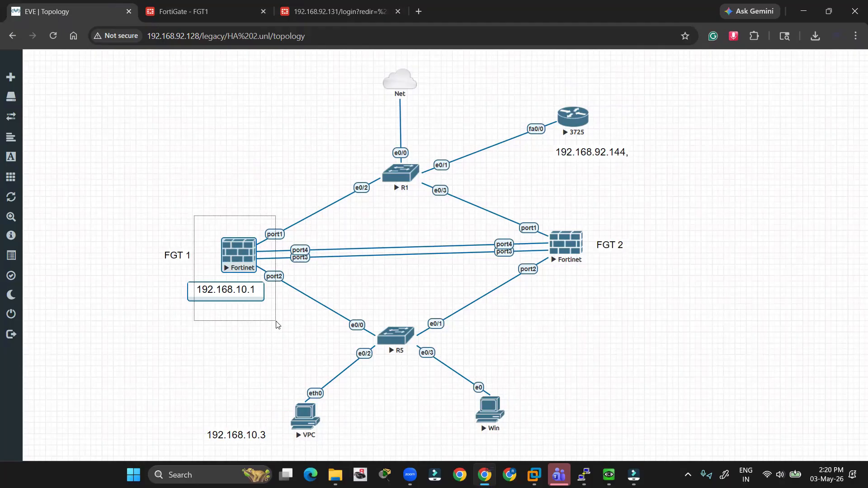
pyautogui.moveTo(277, 324); pyautogui.dragTo(278, 321)
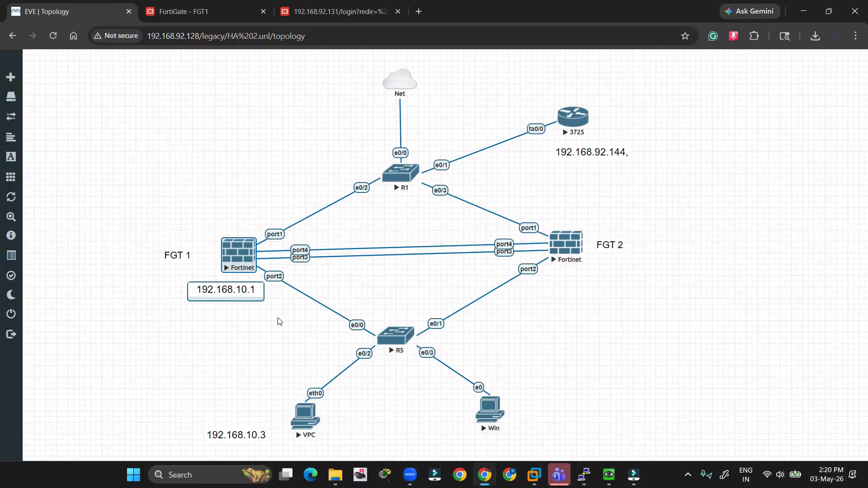
pyautogui.click(837, 174)
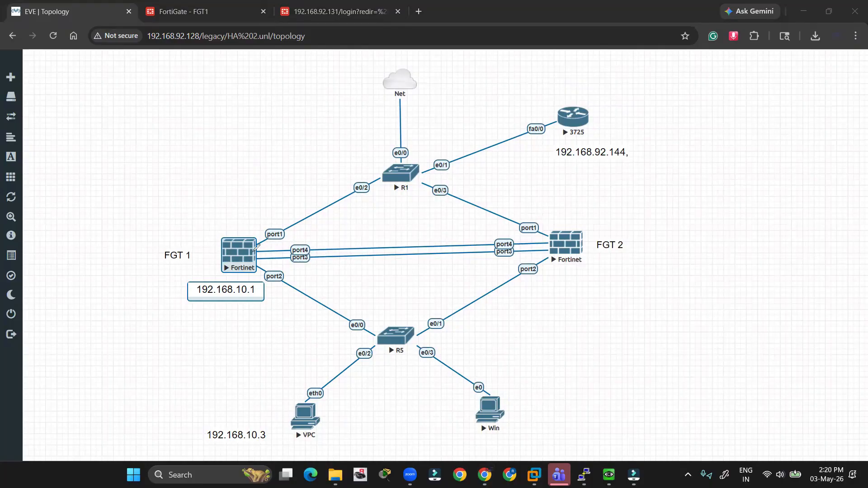
pyautogui.moveTo(256, 248); pyautogui.dragTo(255, 244)
pyautogui.moveTo(540, 238)
pyautogui.mouseDown()
pyautogui.moveTo(555, 235)
pyautogui.moveTo(500, 234)
pyautogui.moveTo(520, 229)
pyautogui.mouseUp()
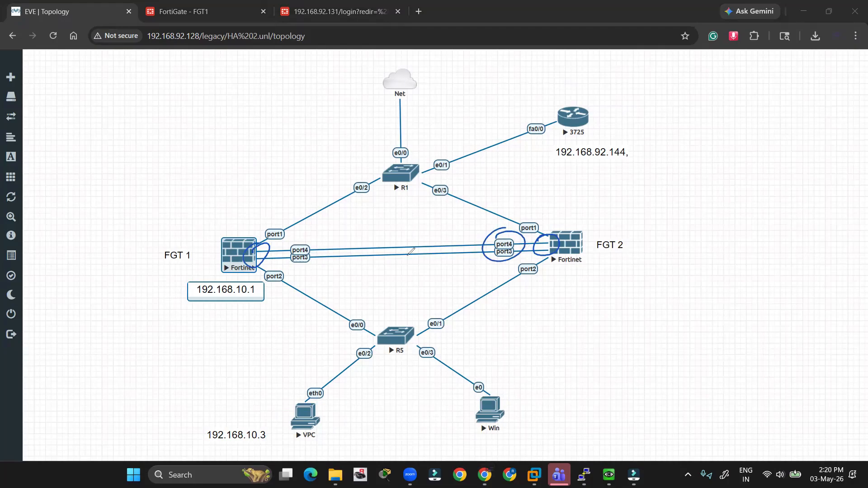
pyautogui.moveTo(302, 237)
pyautogui.mouseDown()
pyautogui.moveTo(285, 253)
pyautogui.moveTo(326, 246)
pyautogui.mouseUp()
pyautogui.moveTo(206, 238); pyautogui.dragTo(260, 270)
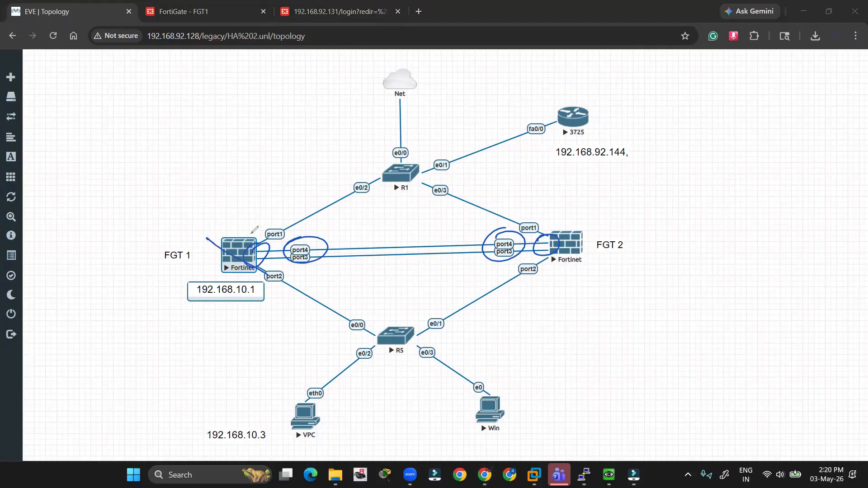
pyautogui.moveTo(250, 232)
pyautogui.mouseDown()
pyautogui.moveTo(216, 285)
pyautogui.moveTo(214, 219)
pyautogui.moveTo(201, 222)
pyautogui.moveTo(192, 273)
pyautogui.moveTo(223, 282)
pyautogui.mouseUp()
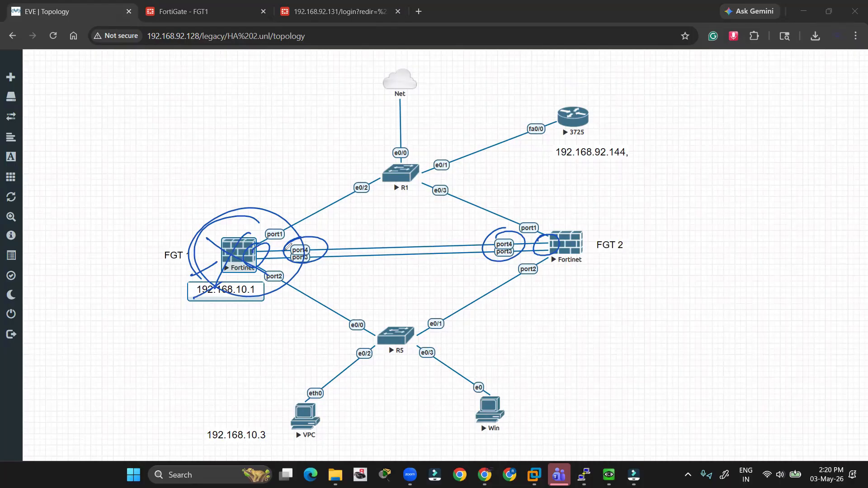
pyautogui.moveTo(286, 247); pyautogui.dragTo(547, 238)
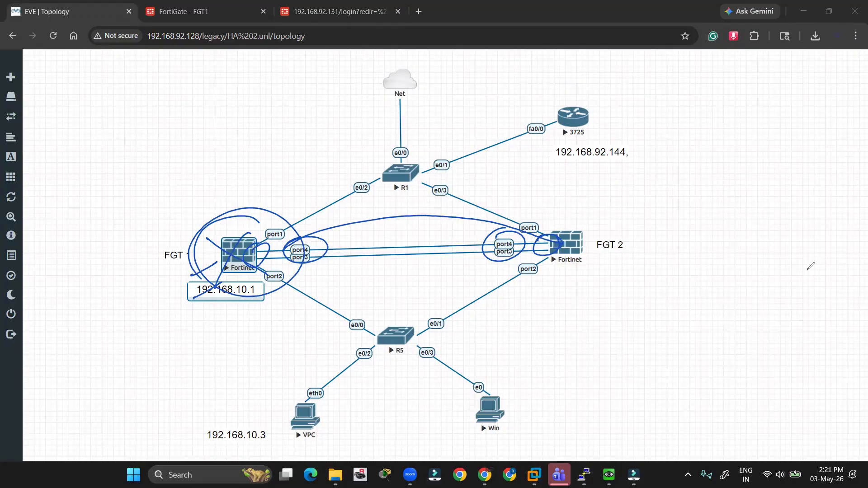
pyautogui.press('Escape')
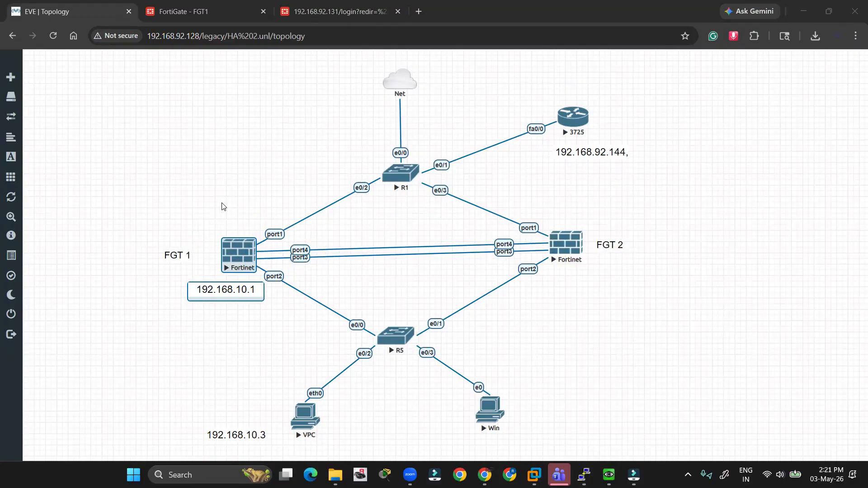
pyautogui.click(222, 205)
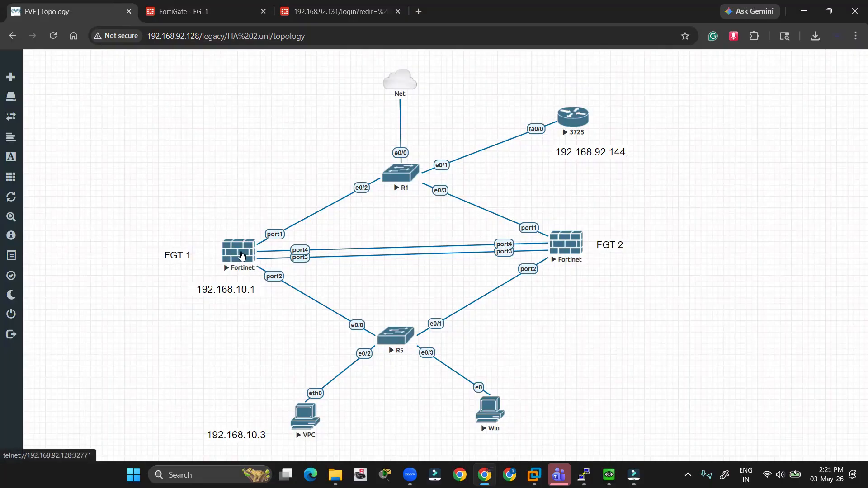
pyautogui.click(195, 12)
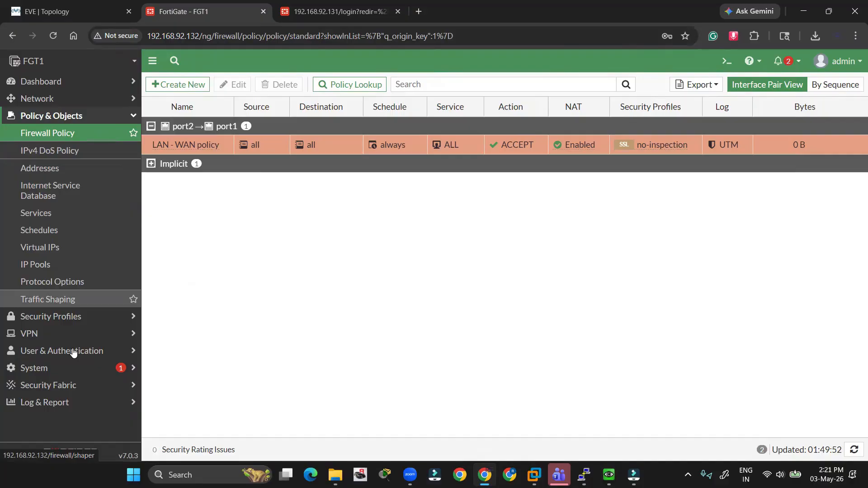
# - Switch FGT1's High Availability mode to Active-Passive under System > HA
pyautogui.click(64, 366)
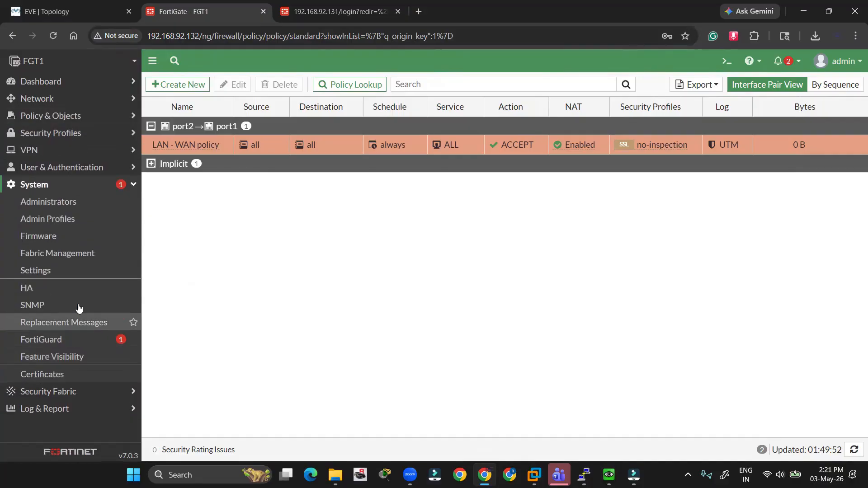
pyautogui.click(50, 288)
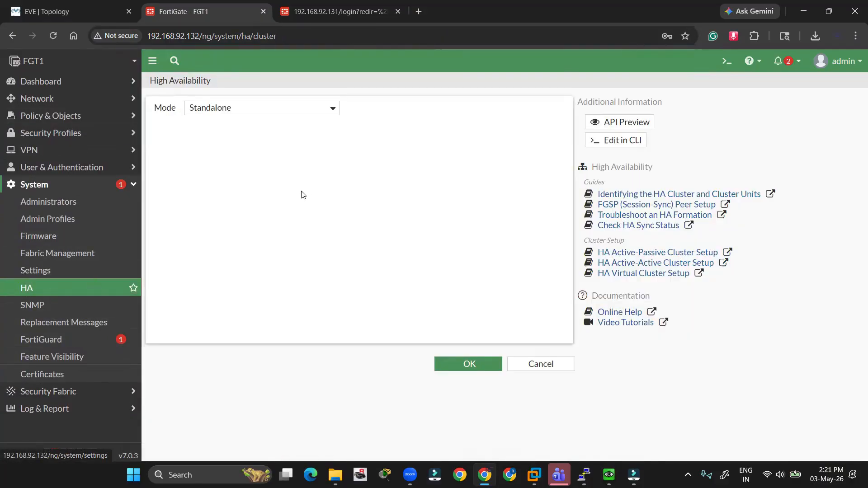
pyautogui.click(219, 110)
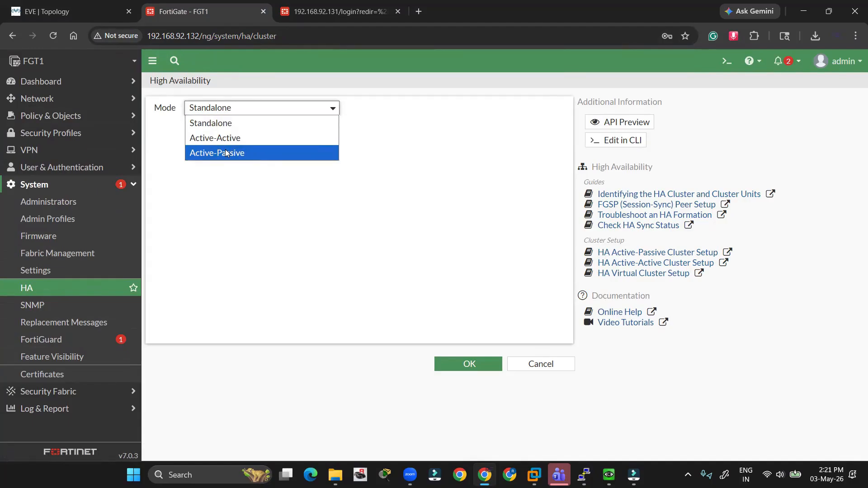
pyautogui.click(226, 153)
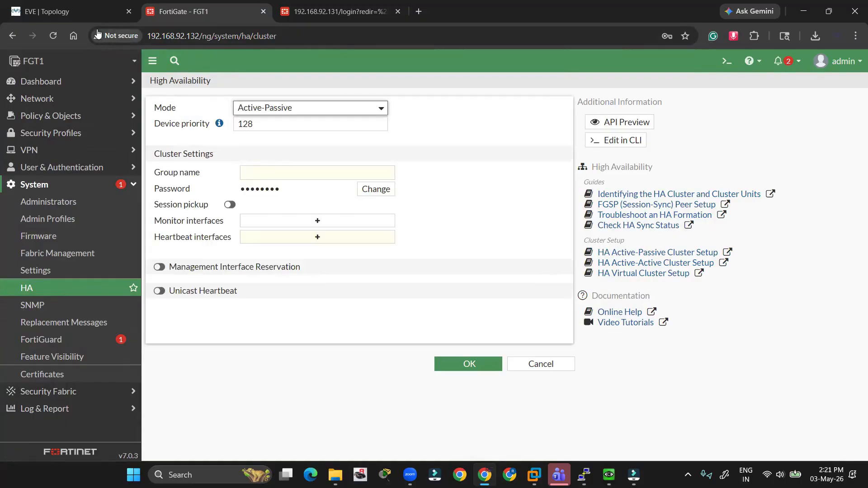
pyautogui.click(77, 14)
# - Select the FGT1 and FGT2 nodes on the topology, then go back to FGT1's HA page
pyautogui.moveTo(220, 188); pyautogui.dragTo(289, 320)
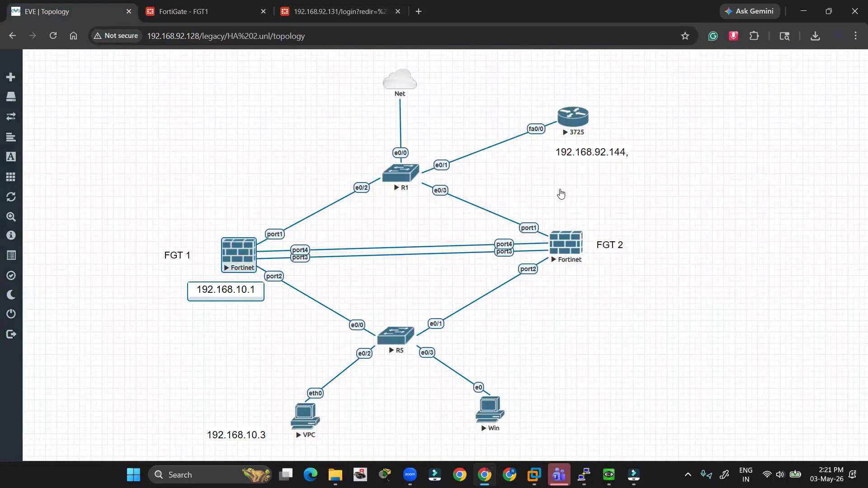
pyautogui.moveTo(570, 188); pyautogui.dragTo(550, 300)
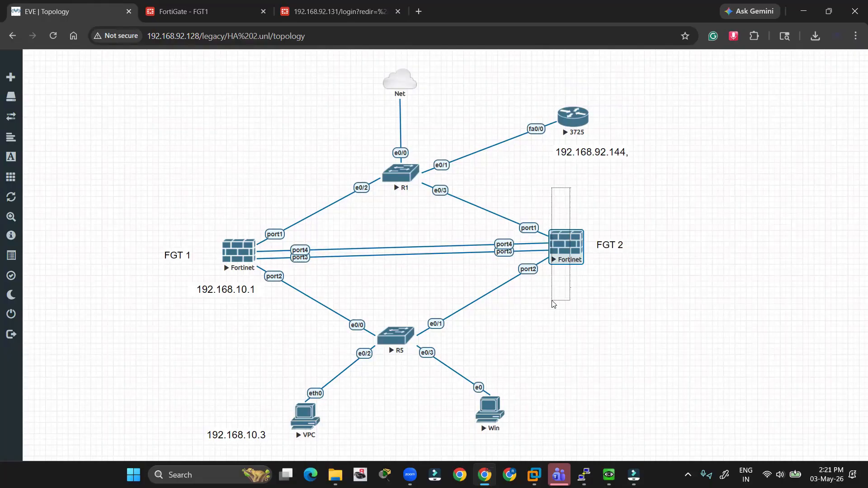
pyautogui.moveTo(552, 300); pyautogui.dragTo(551, 301)
pyautogui.moveTo(186, 191); pyautogui.dragTo(258, 293)
pyautogui.click(353, 272)
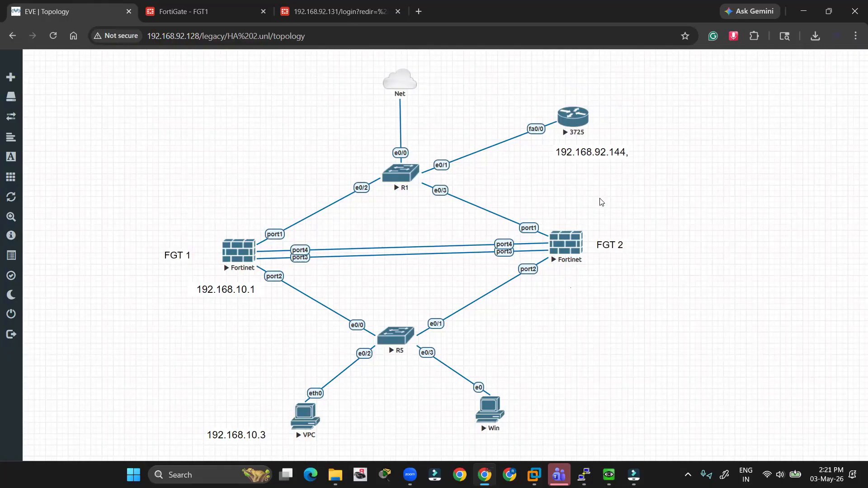
pyautogui.moveTo(602, 202); pyautogui.dragTo(554, 282)
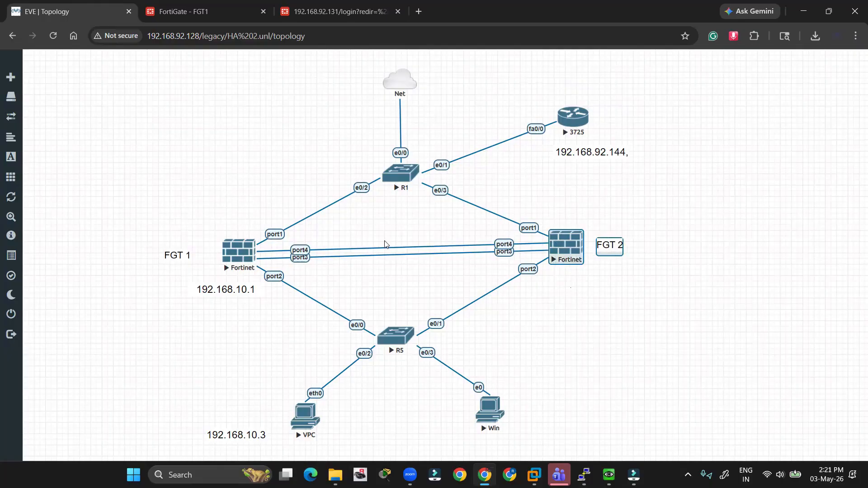
pyautogui.click(187, 8)
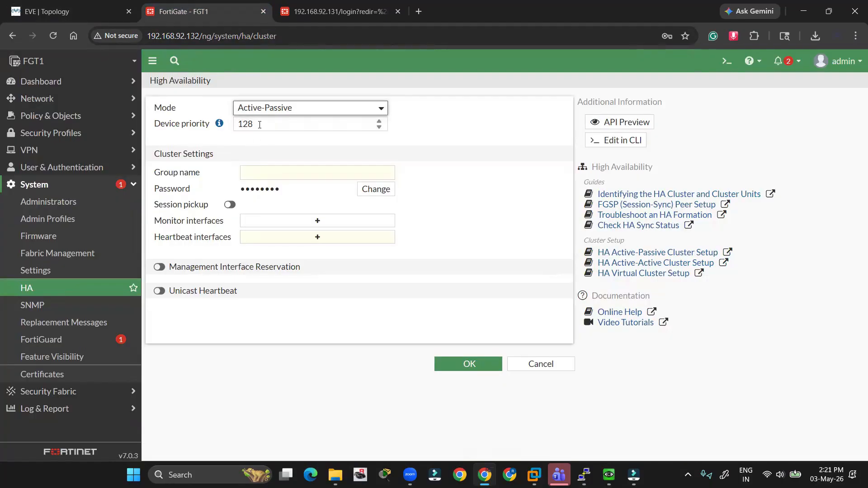
# - Keep device priority 128, set the HA group name to HA1, and enter a cluster password
pyautogui.moveTo(259, 125); pyautogui.dragTo(232, 128)
pyautogui.click(277, 126)
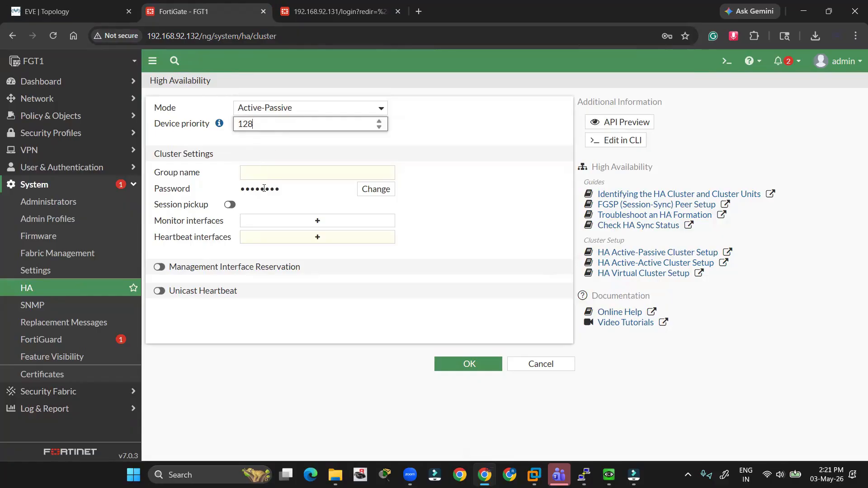
pyautogui.click(261, 176)
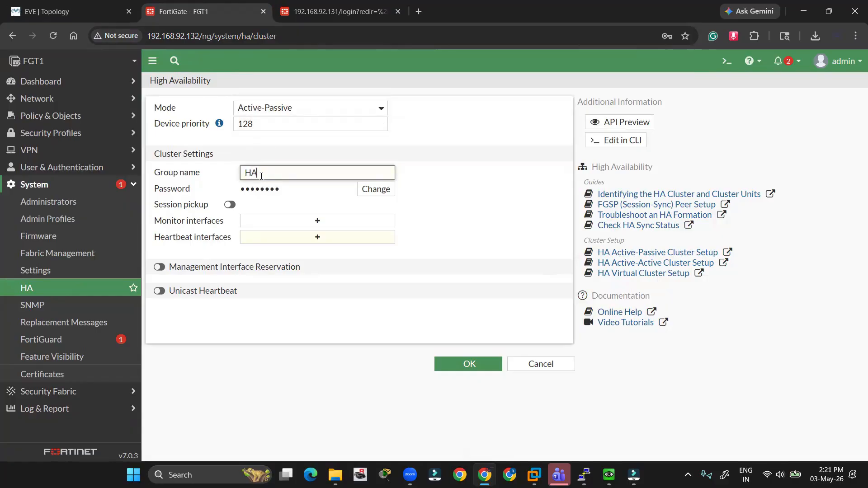
pyautogui.write('HA1')
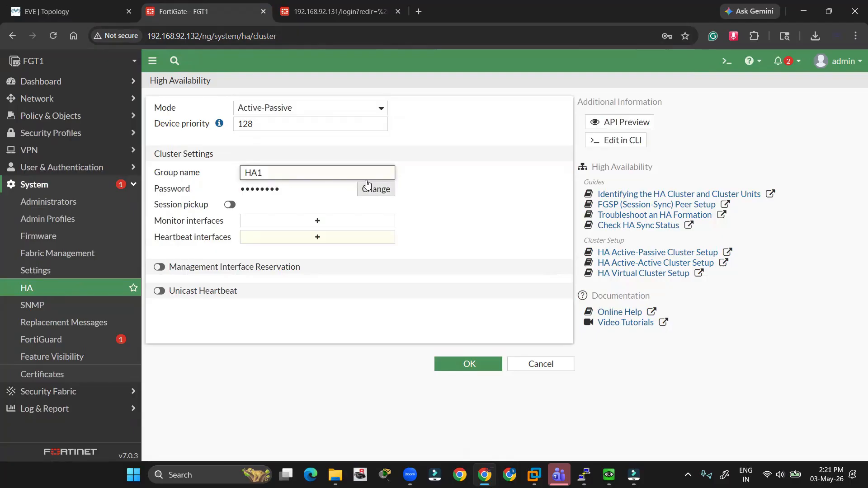
pyautogui.click(357, 192)
pyautogui.click(321, 192)
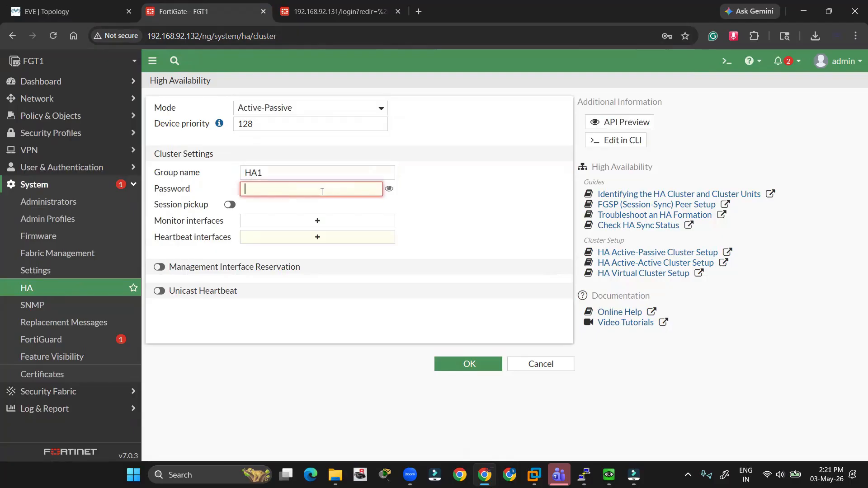
pyautogui.write('1234')
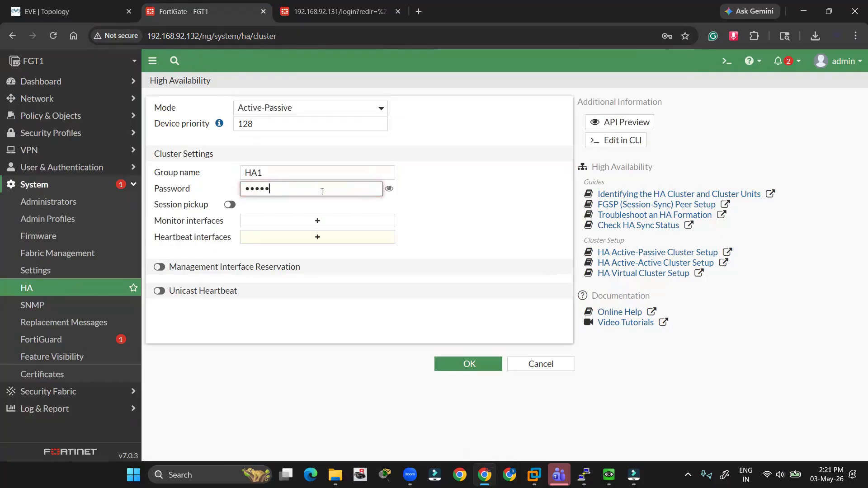
pyautogui.click(487, 217)
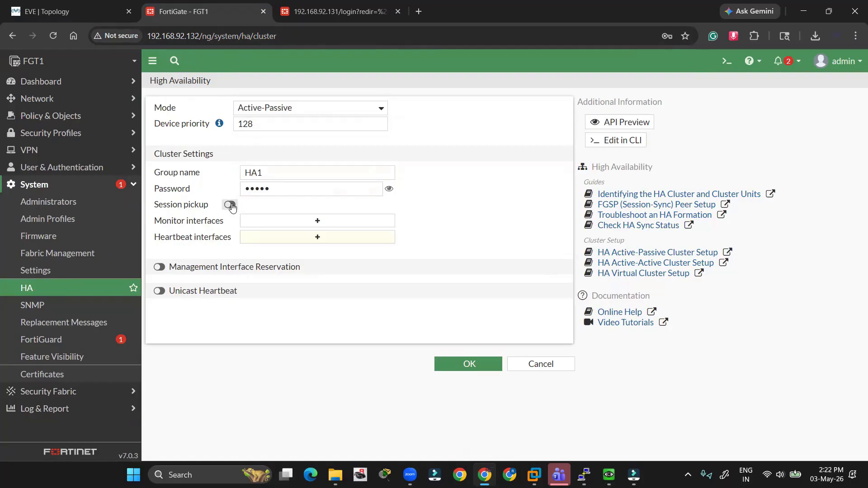
# - Enable session pickup and add port1 as a monitored interface
pyautogui.click(230, 205)
pyautogui.click(287, 220)
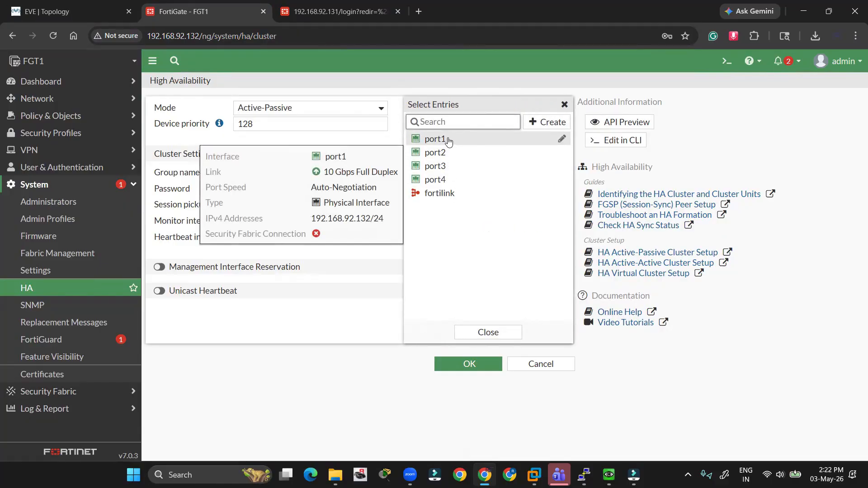
pyautogui.click(446, 140)
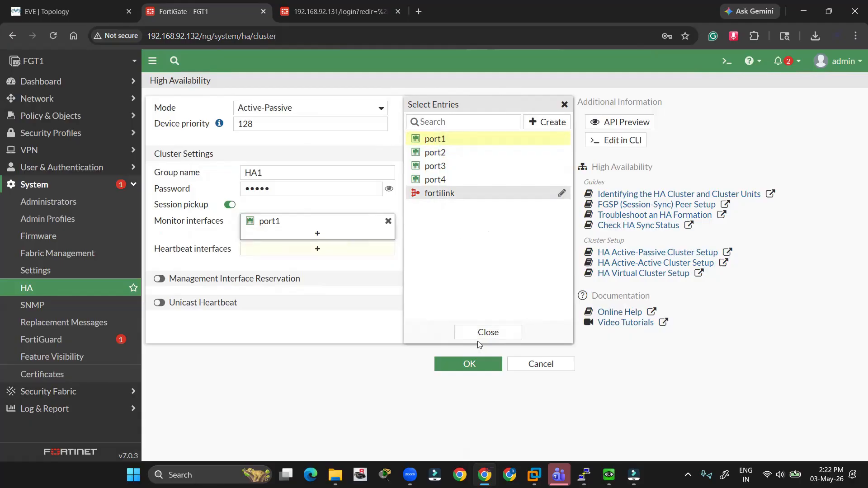
pyautogui.click(486, 333)
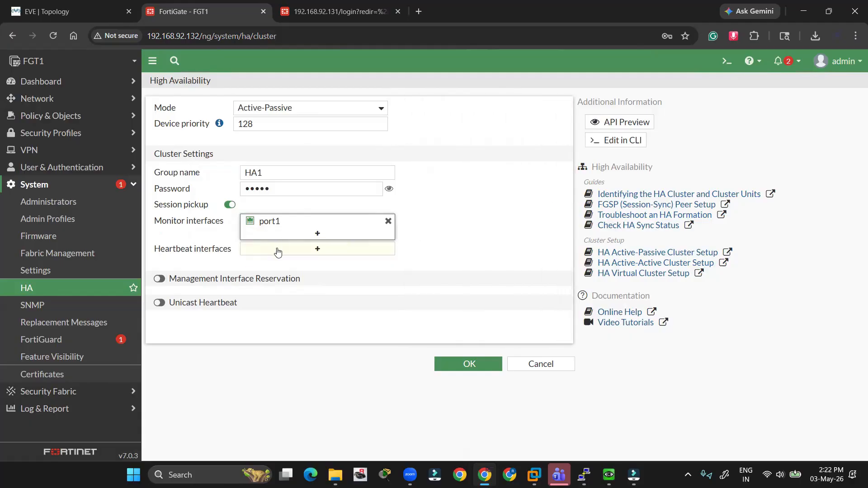
pyautogui.click(278, 252)
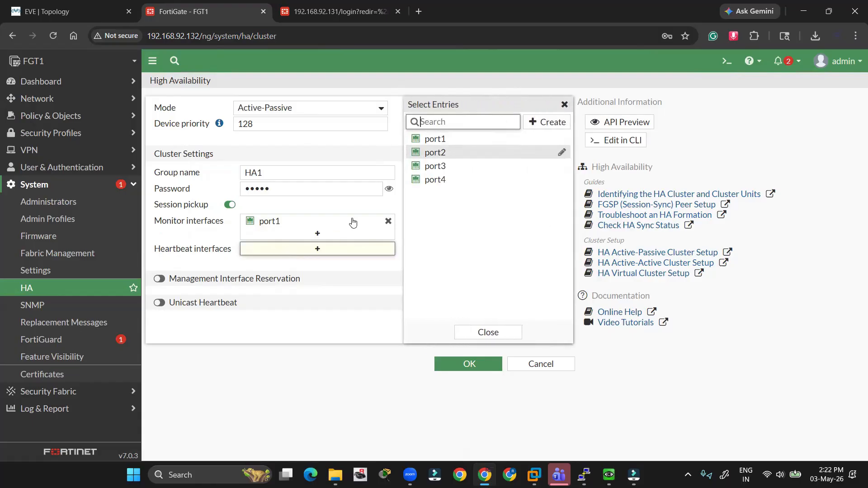
pyautogui.click(68, 11)
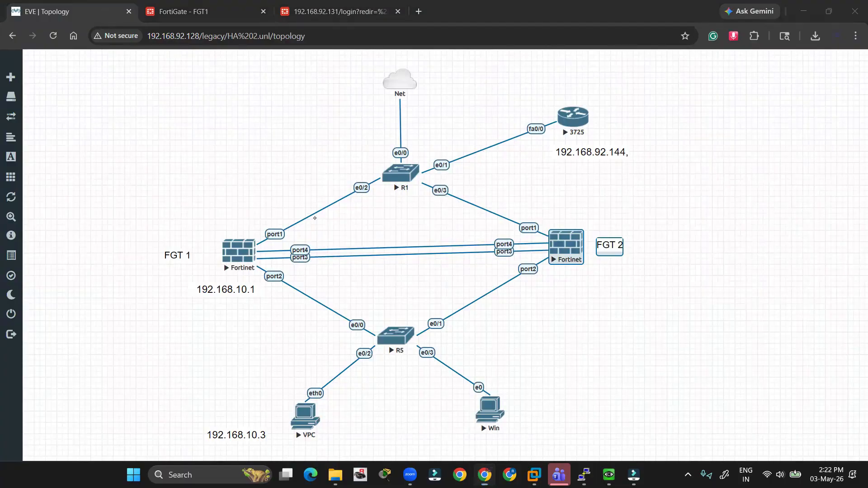
# - Mark the port3 and port4 links between FGT 1 and FGT 2, clear the marks, and return to FGT1
pyautogui.moveTo(292, 243)
pyautogui.mouseDown()
pyautogui.moveTo(314, 258)
pyautogui.moveTo(300, 234)
pyautogui.moveTo(311, 261)
pyautogui.moveTo(326, 233)
pyautogui.moveTo(509, 249)
pyautogui.mouseUp()
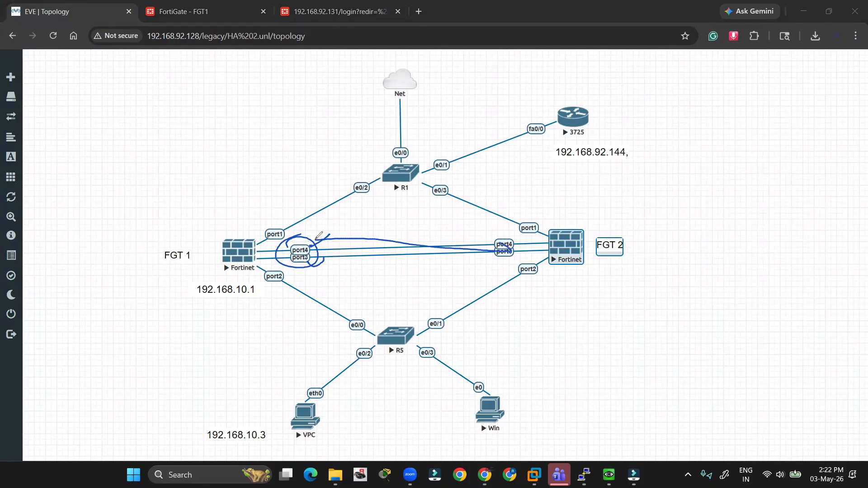
pyautogui.moveTo(317, 253); pyautogui.dragTo(486, 267)
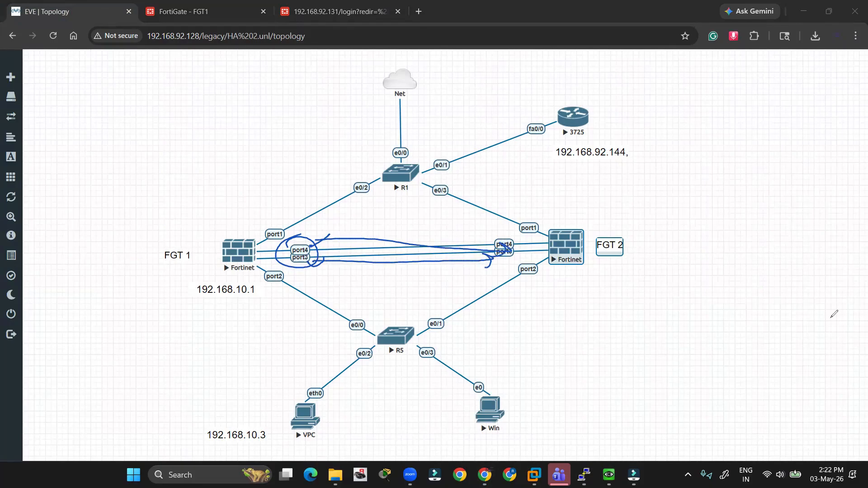
pyautogui.press('e')
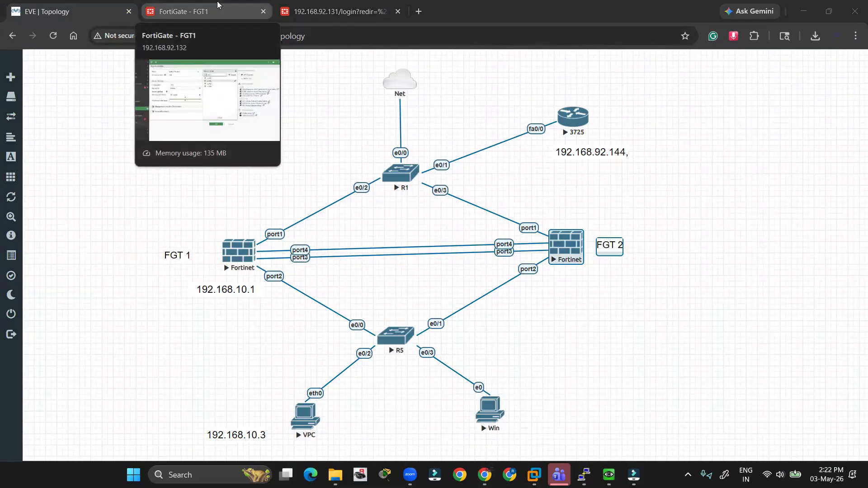
pyautogui.click(218, 5)
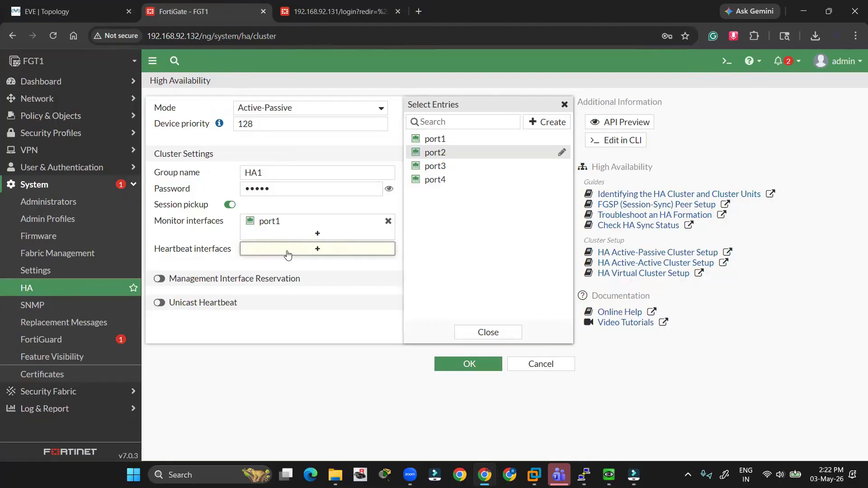
# - Add port3 and port4 as FGT1's heartbeat interfaces
pyautogui.click(448, 166)
pyautogui.click(446, 177)
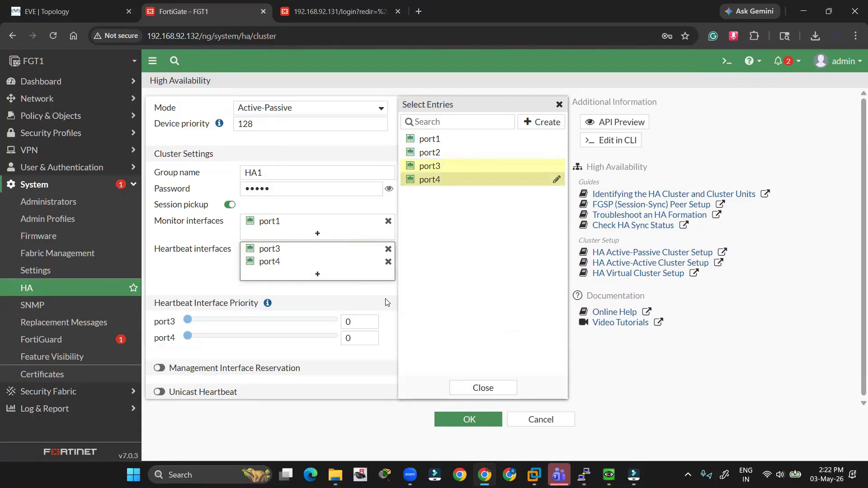
pyautogui.click(474, 387)
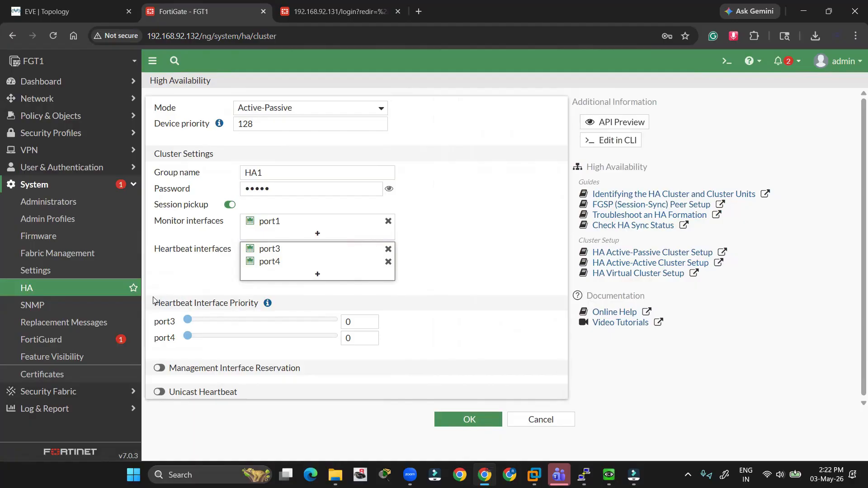
# - Raise port3's heartbeat priority to 512 and save FGT1's HA settings
pyautogui.moveTo(155, 303); pyautogui.dragTo(251, 316)
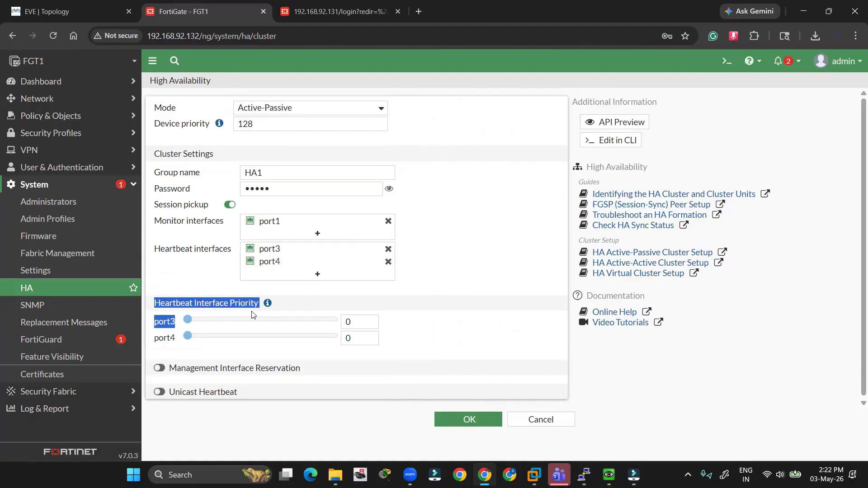
pyautogui.click(306, 290)
pyautogui.moveTo(188, 320); pyautogui.dragTo(339, 329)
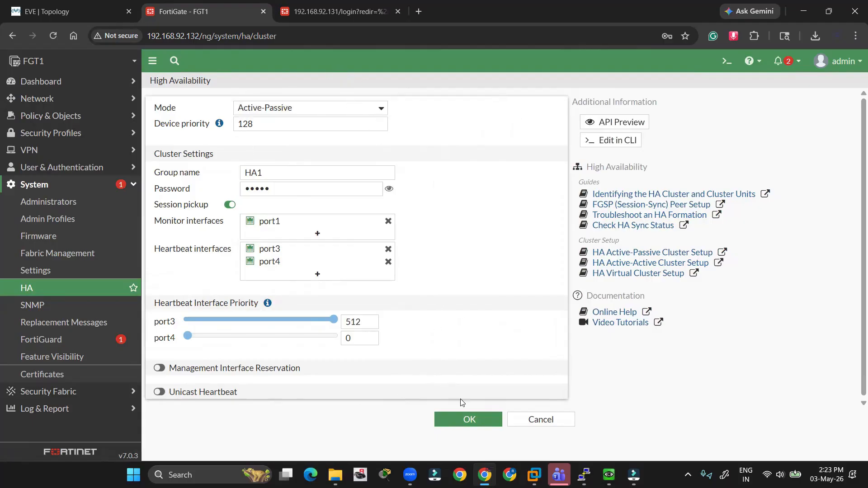
pyautogui.click(466, 420)
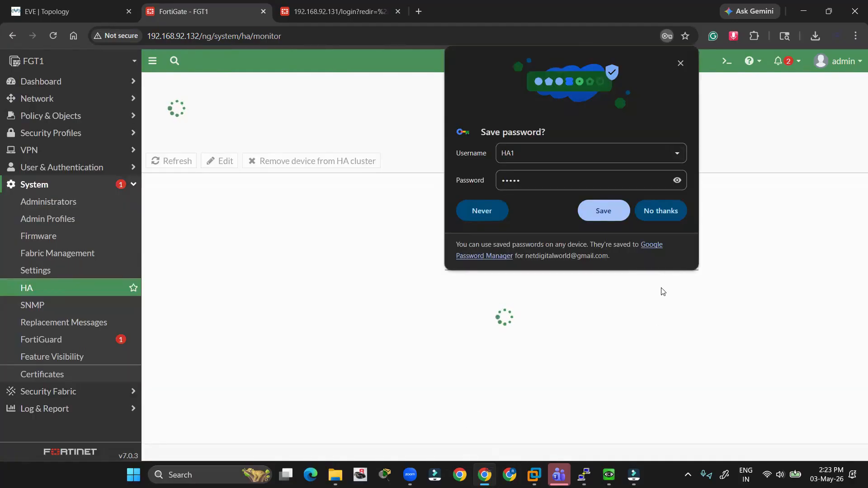
# - Decline Chrome's password-save prompt and switch to the 192.168.92.131 tab
pyautogui.click(670, 217)
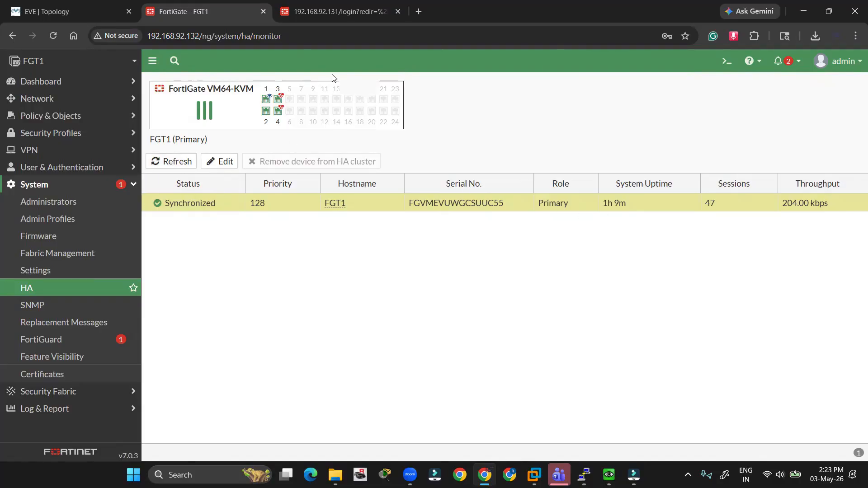
pyautogui.hotkey('ctrl', 'Tab')
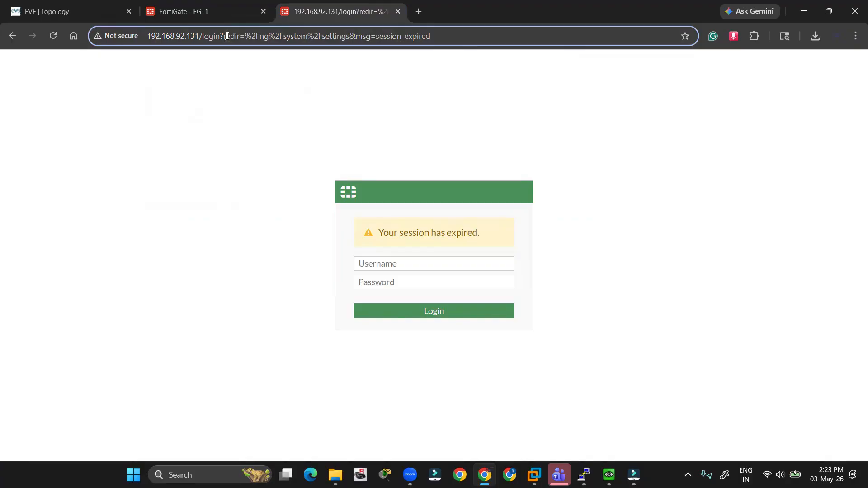
# - Log back in to FGT2 with the admin username and password
pyautogui.click(225, 36)
pyautogui.click(390, 263)
pyautogui.write('admin')
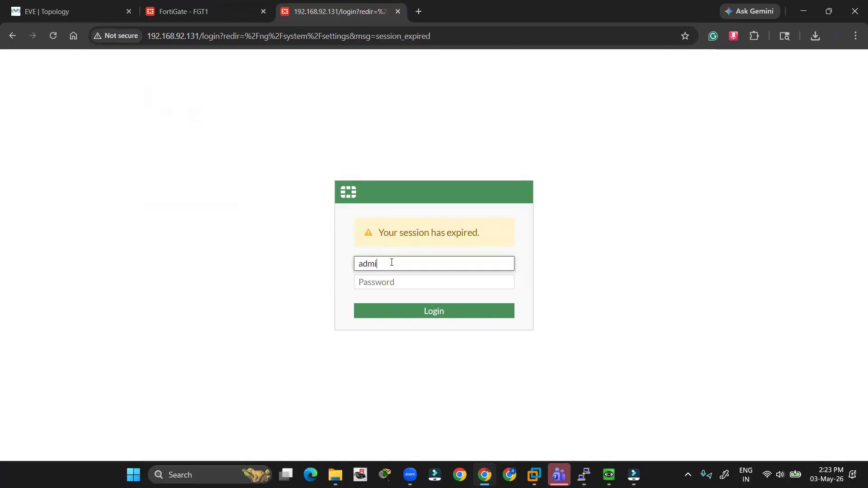
pyautogui.press('Tab')
pyautogui.write('••')
pyautogui.press('Return')
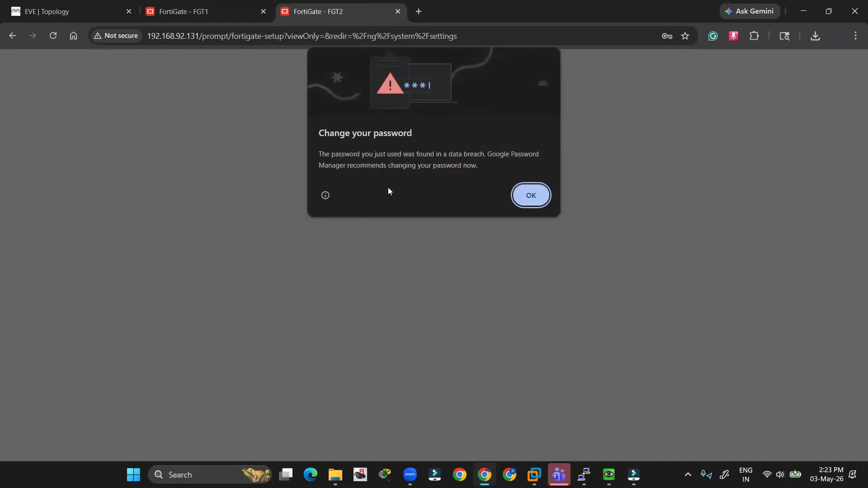
# - Dismiss the Chrome and FortiOS 7.0.0 pop-ups and open System > HA
pyautogui.click(530, 195)
pyautogui.click(473, 398)
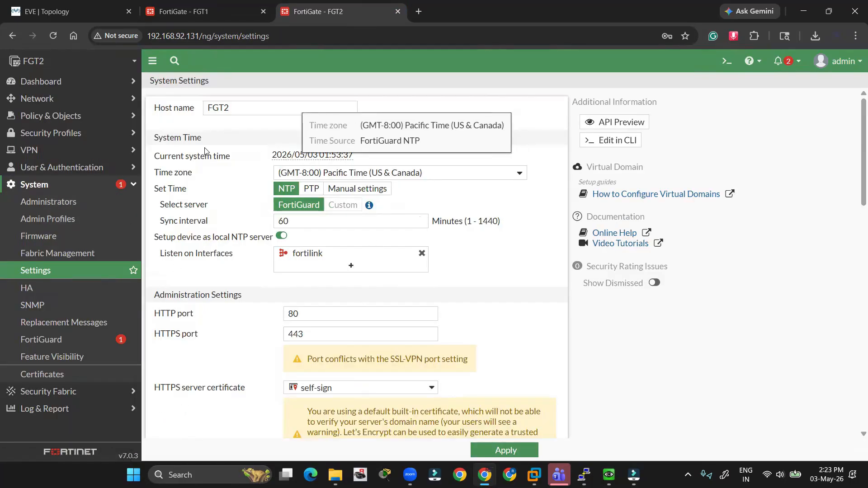
pyautogui.click(70, 292)
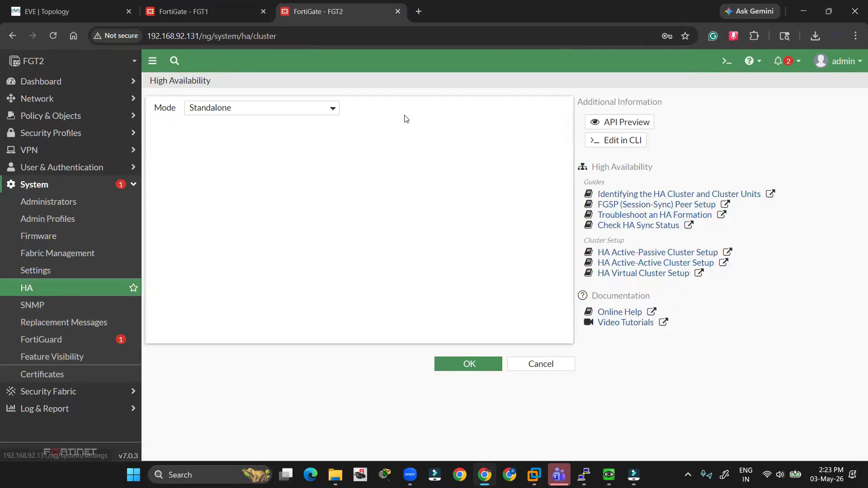
# - Set FGT2's HA mode to Active-Passive, checking FGT1's HA monitor in between
pyautogui.click(332, 108)
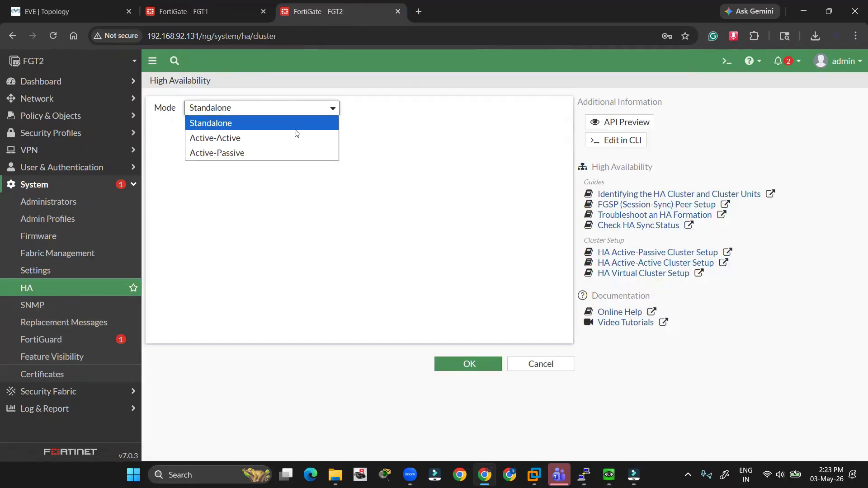
pyautogui.click(268, 149)
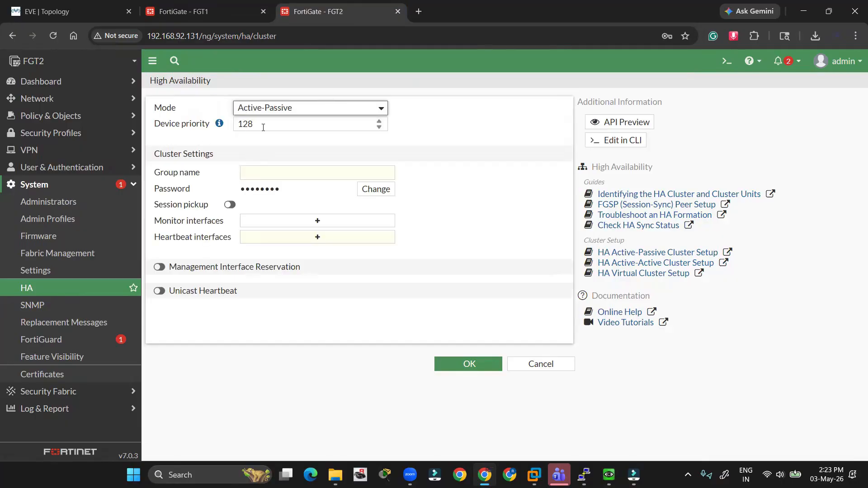
pyautogui.click(221, 14)
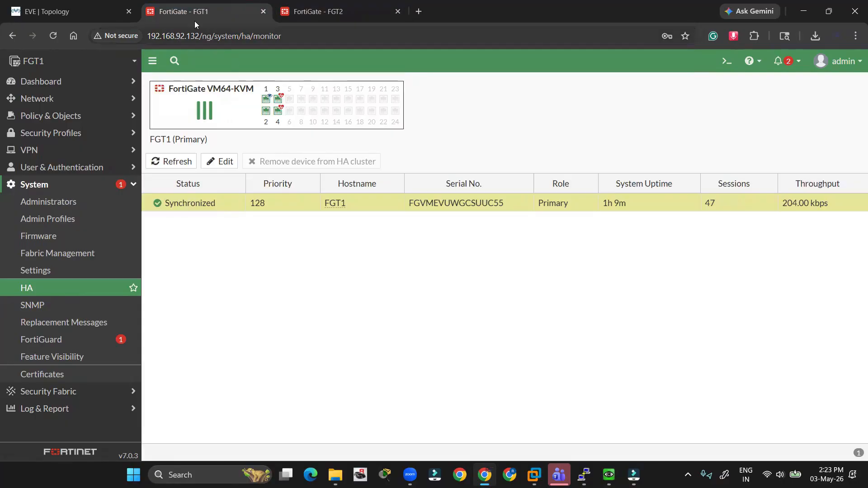
pyautogui.click(70, 288)
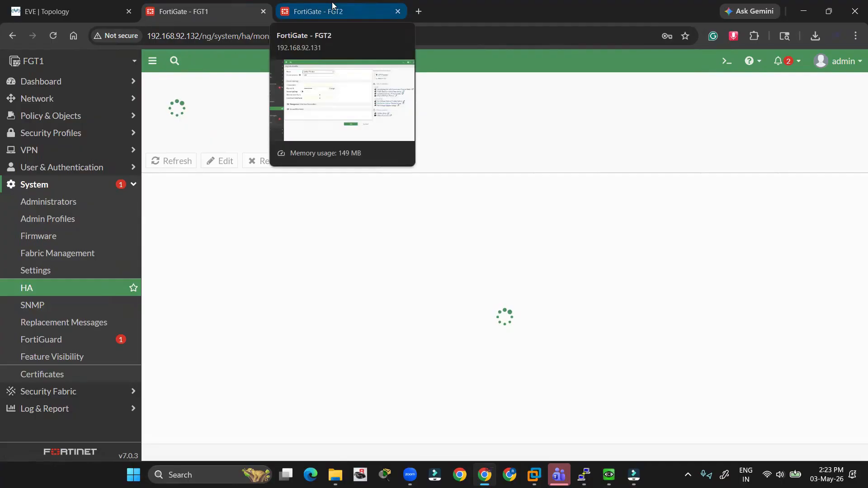
pyautogui.click(332, 7)
# - Change FGT2's device priority from 128 to 64 and start entering group HA1 and the cluster password
pyautogui.doubleClick(271, 119)
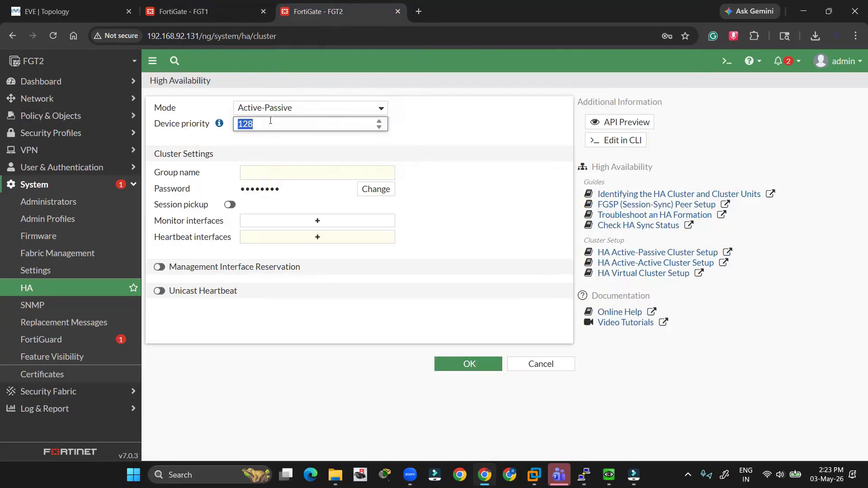
pyautogui.write('64')
pyautogui.click(418, 131)
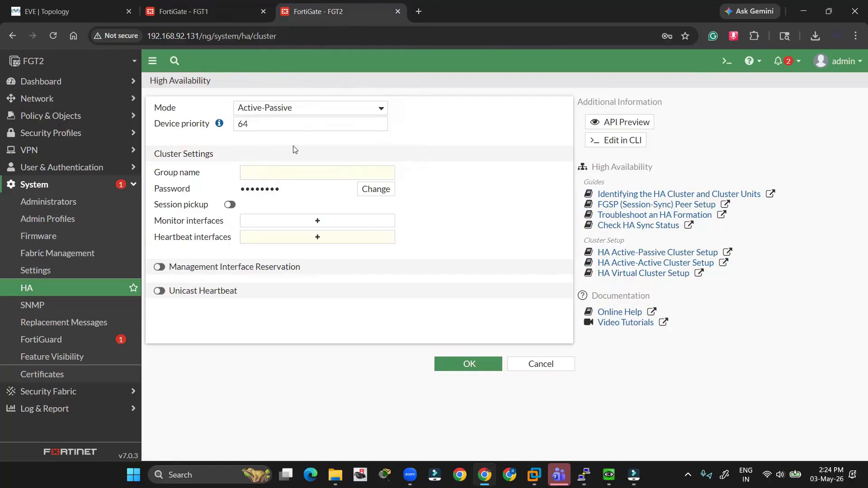
pyautogui.click(276, 171)
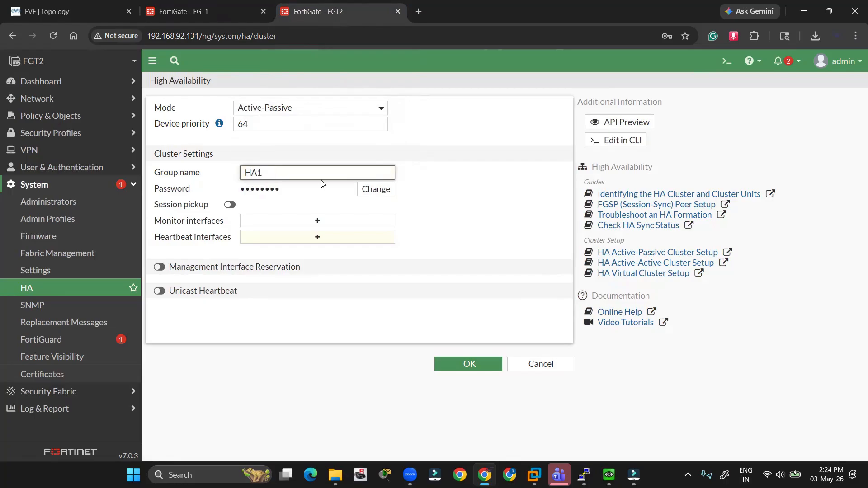
pyautogui.click(376, 189)
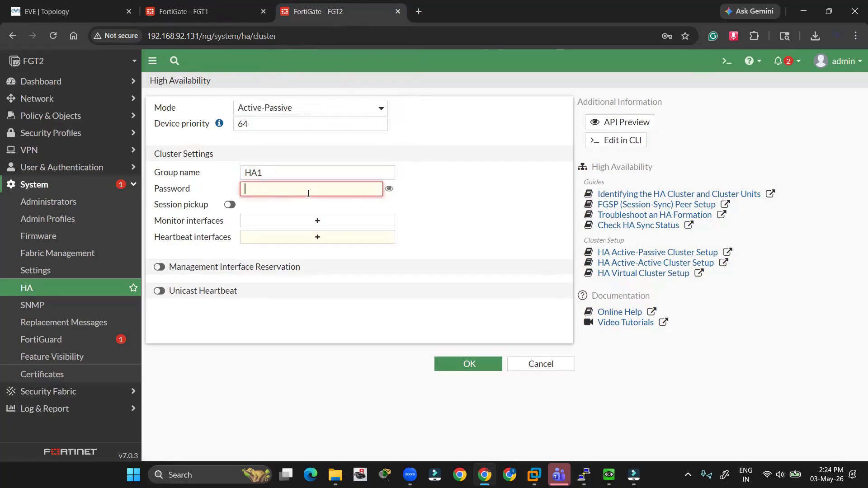
# - Finish the cluster password and set port1 as FGT2's monitored interface
pyautogui.write('•••')
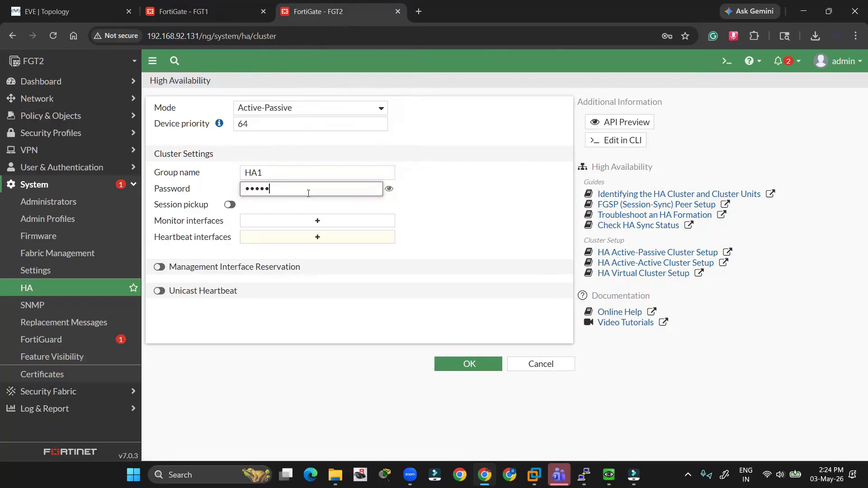
pyautogui.click(326, 222)
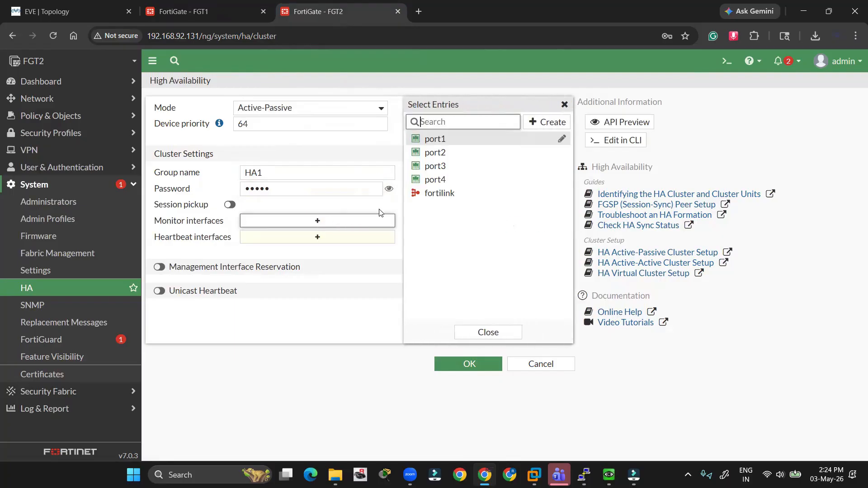
pyautogui.click(456, 141)
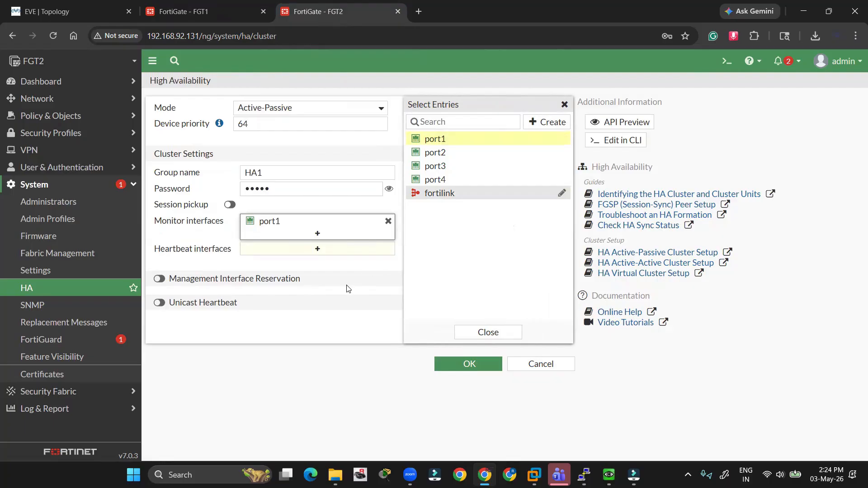
pyautogui.click(353, 294)
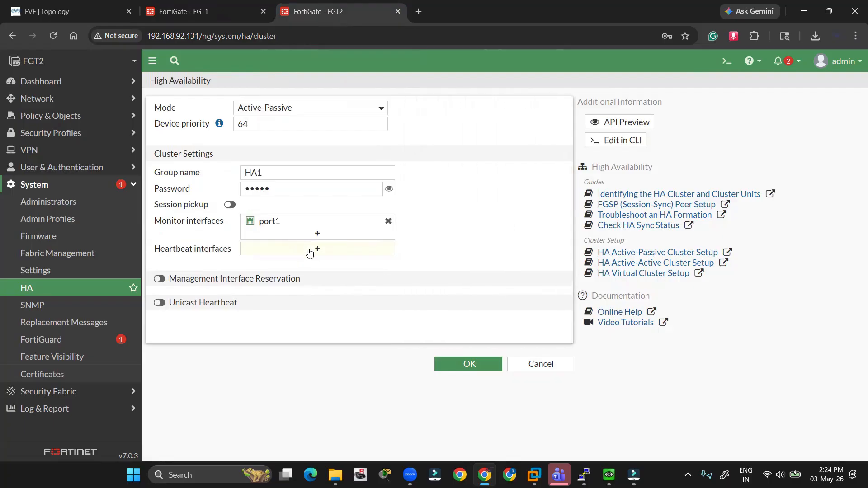
# - Add heartbeats port3 (priority 512) and port4 on FGT2 and enable session pickup
pyautogui.click(310, 252)
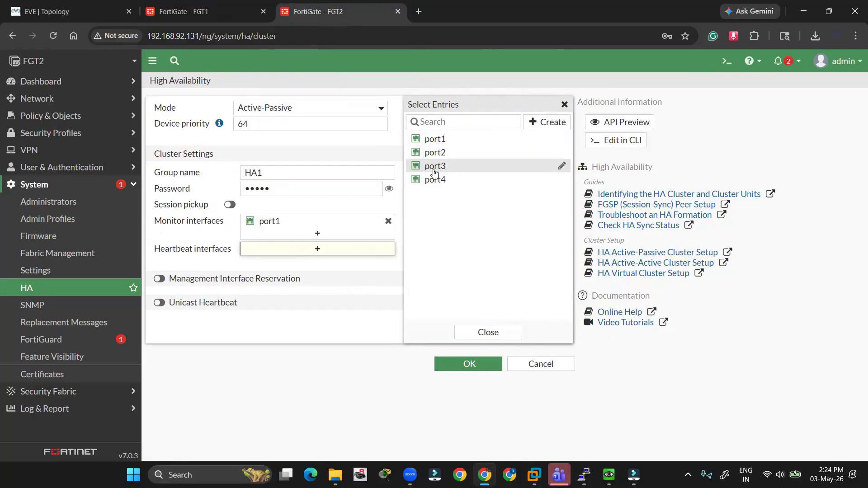
pyautogui.click(434, 167)
pyautogui.click(433, 180)
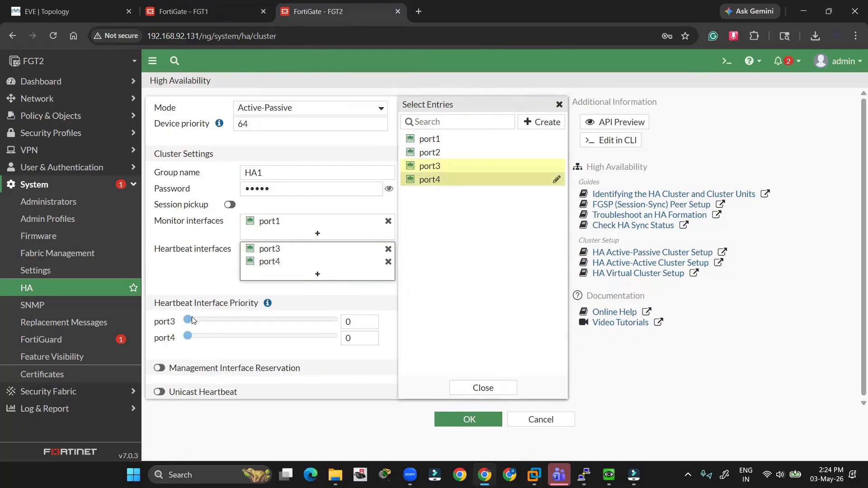
pyautogui.moveTo(190, 321); pyautogui.dragTo(354, 316)
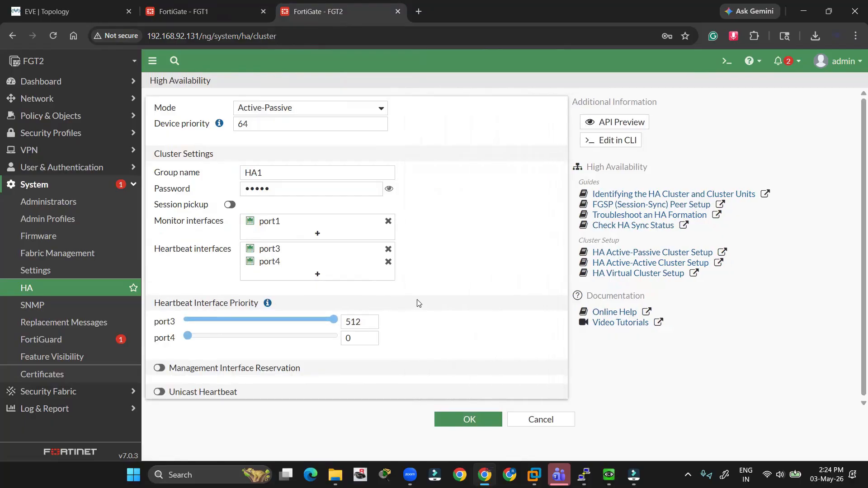
pyautogui.scroll(-1, 392, 306)
pyautogui.click(229, 202)
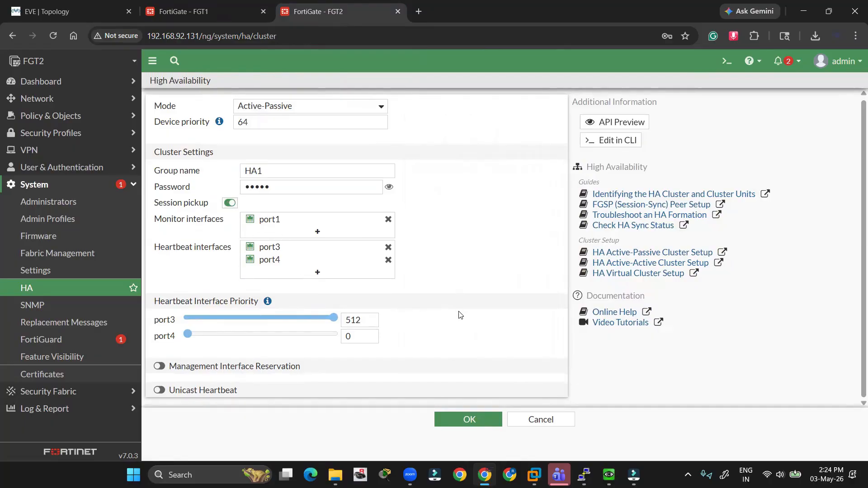
# - Apply FGT2's HA settings and inspect FGT1's lost-connection page at 192.168.92.132
pyautogui.click(473, 424)
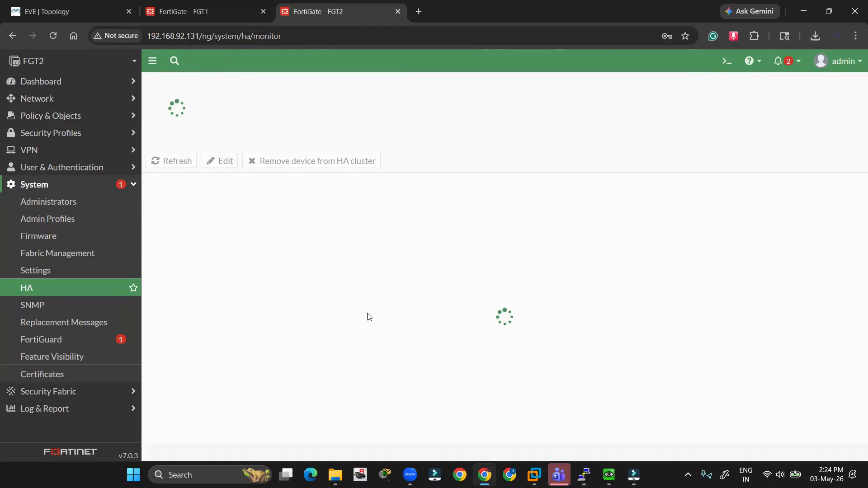
pyautogui.click(223, 9)
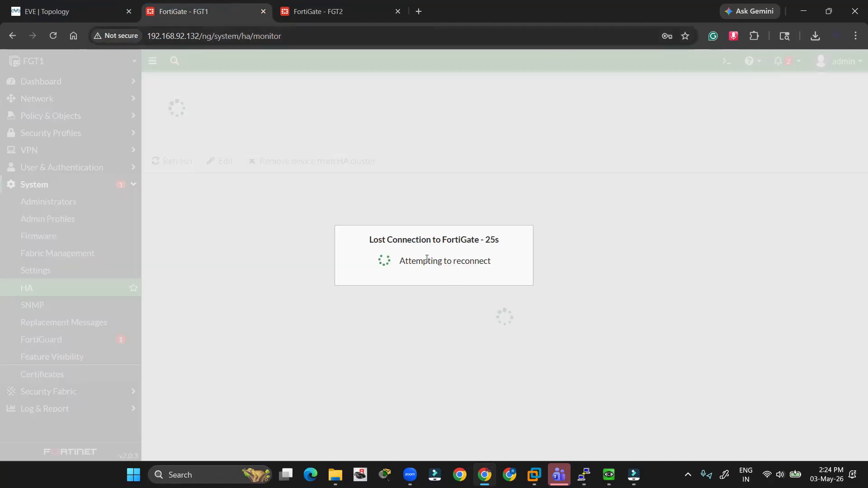
pyautogui.moveTo(371, 240); pyautogui.dragTo(316, 24)
pyautogui.click(310, 4)
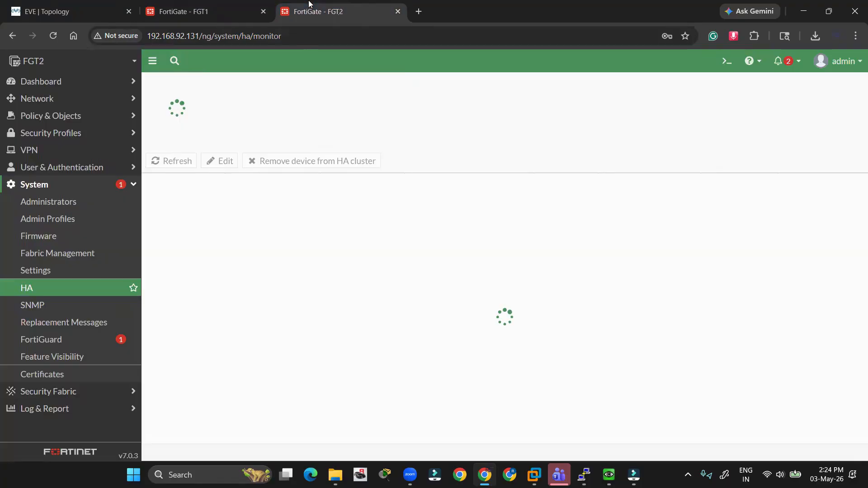
pyautogui.click(230, 4)
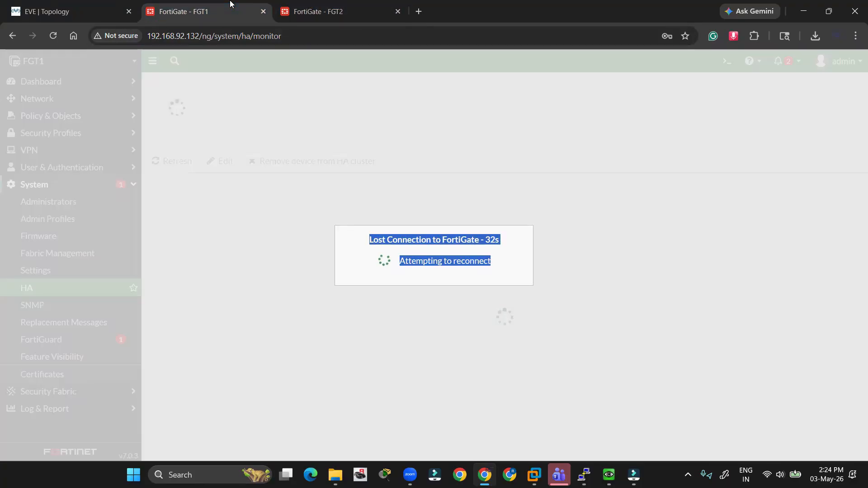
pyautogui.click(375, 264)
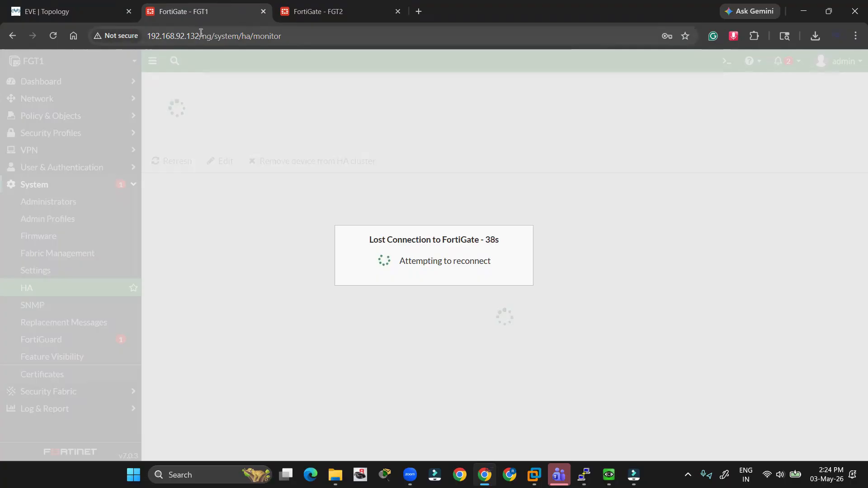
pyautogui.moveTo(200, 32); pyautogui.dragTo(147, 32)
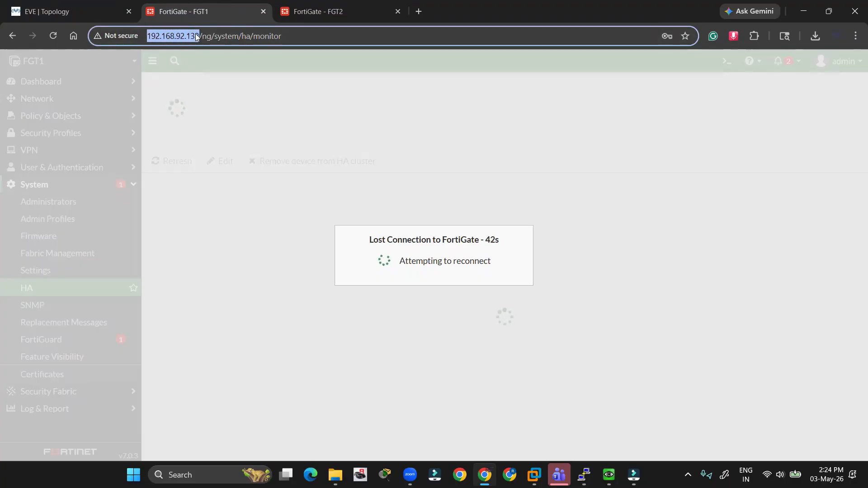
# - Reload FGT2's HA monitor and compare it with the unreachable 192.168.92.132 page
pyautogui.click(319, 10)
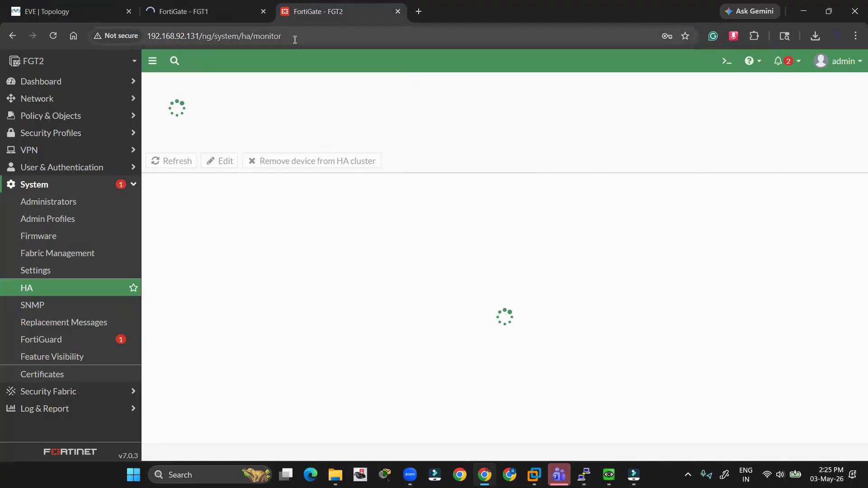
pyautogui.click(295, 36)
pyautogui.press('Return')
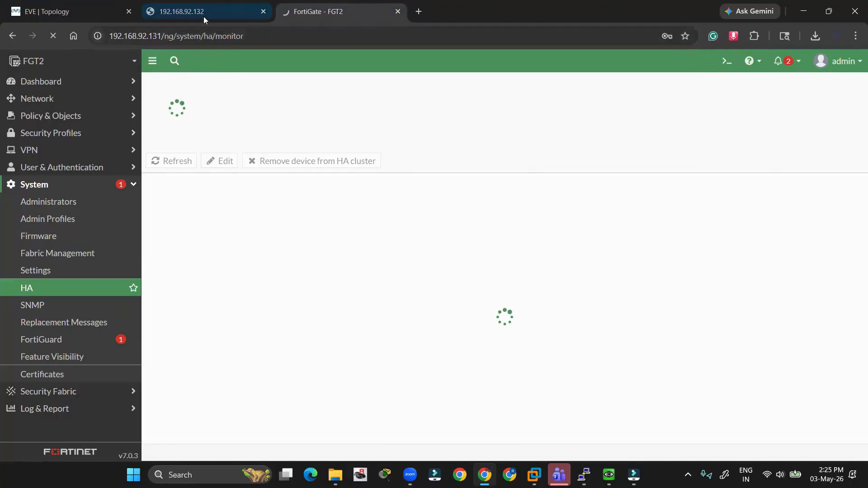
pyautogui.click(204, 16)
pyautogui.click(319, 14)
pyautogui.click(204, 13)
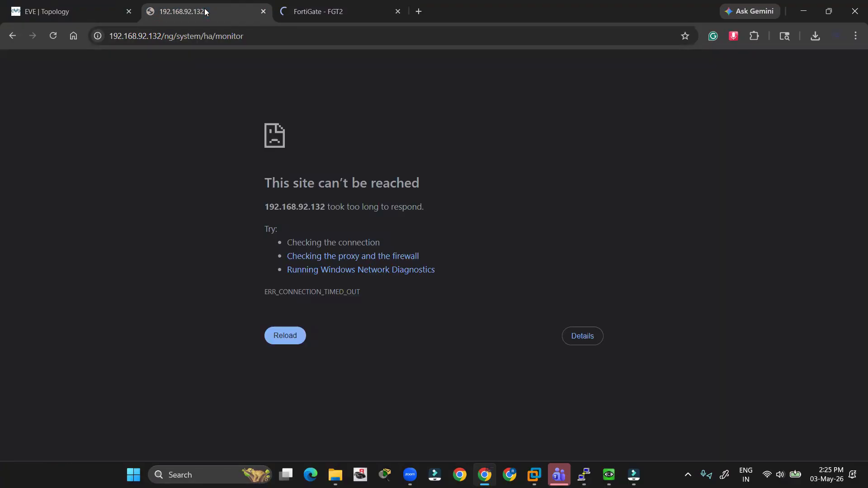
pyautogui.click(307, 14)
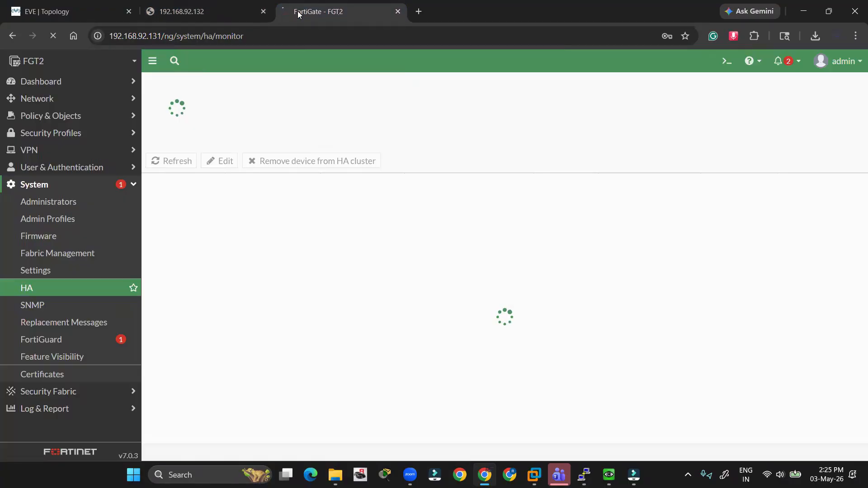
# - Close the 192.168.92.132 and FGT2 browser tabs, leaving the EVE-NG topology
pyautogui.click(264, 11)
pyautogui.click(264, 11)
pyautogui.moveTo(202, 180); pyautogui.dragTo(662, 357)
pyautogui.click(699, 328)
# - Refresh the FGT2 and VPC console prompts, then minimize both consoles
pyautogui.hotkey('alt', 'Tab')
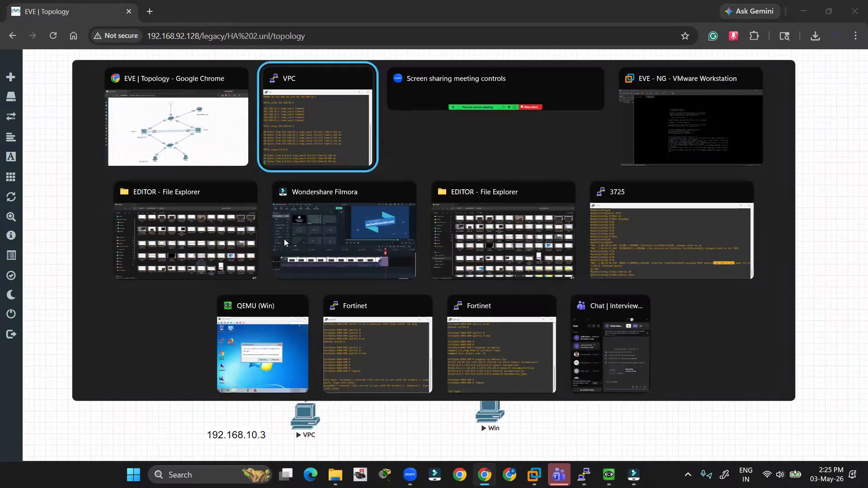
pyautogui.click(385, 330)
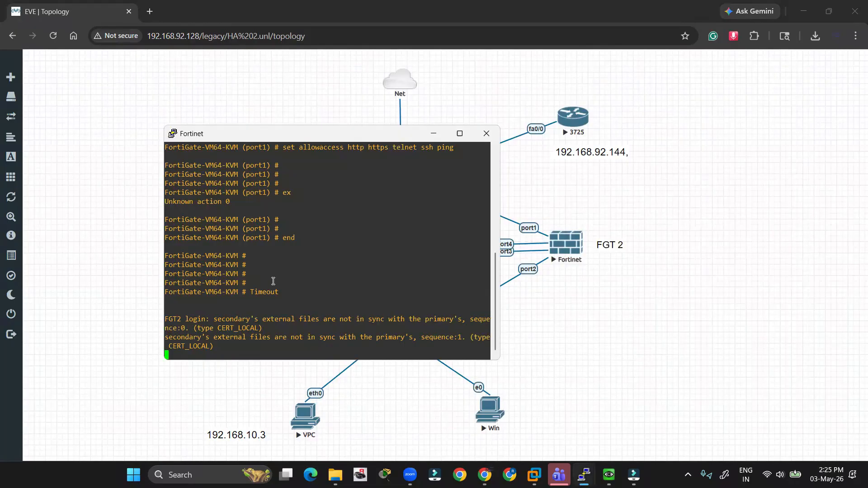
pyautogui.press('Return')
pyautogui.press('Return')
pyautogui.press('Return')
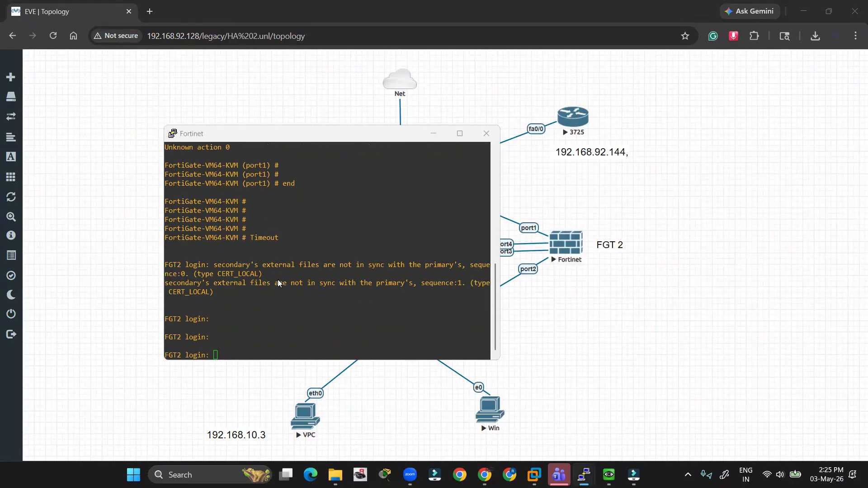
pyautogui.hotkey('alt', 'Tab')
pyautogui.press('Return')
pyautogui.press('Return')
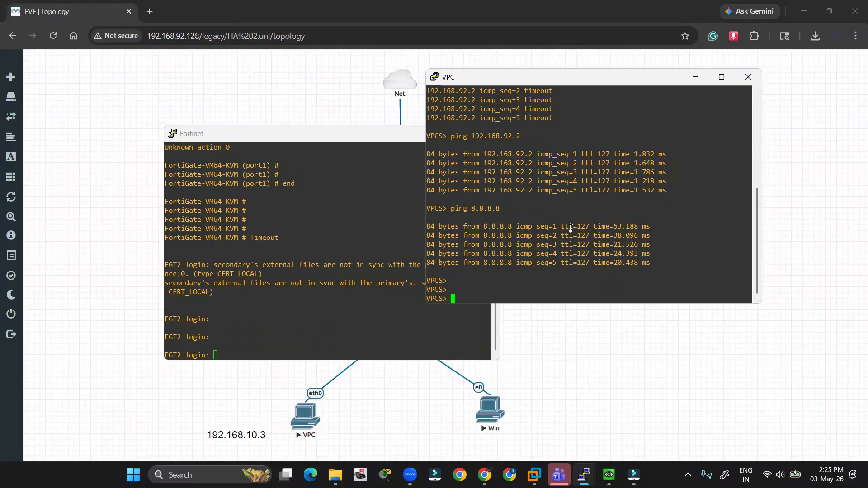
pyautogui.click(695, 77)
pyautogui.click(433, 134)
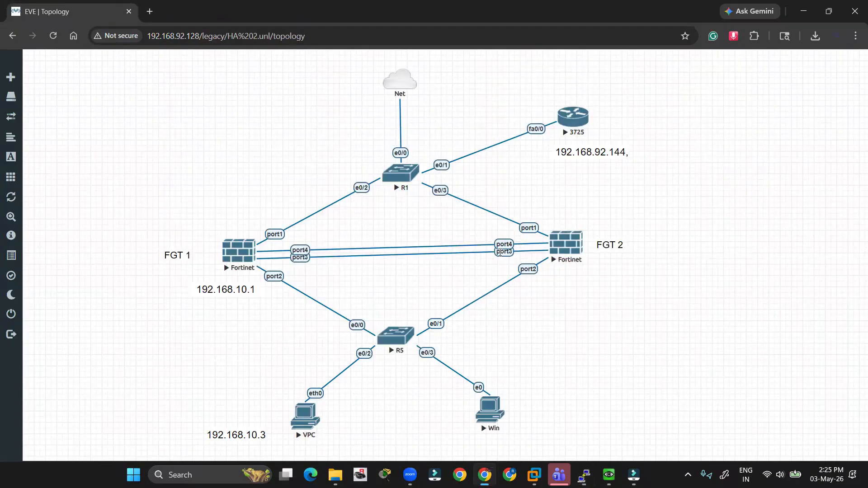
pyautogui.hotkey('alt', 'Tab')
pyautogui.hotkey('alt', 'Tab')
pyautogui.hotkey('alt', 'Tab')
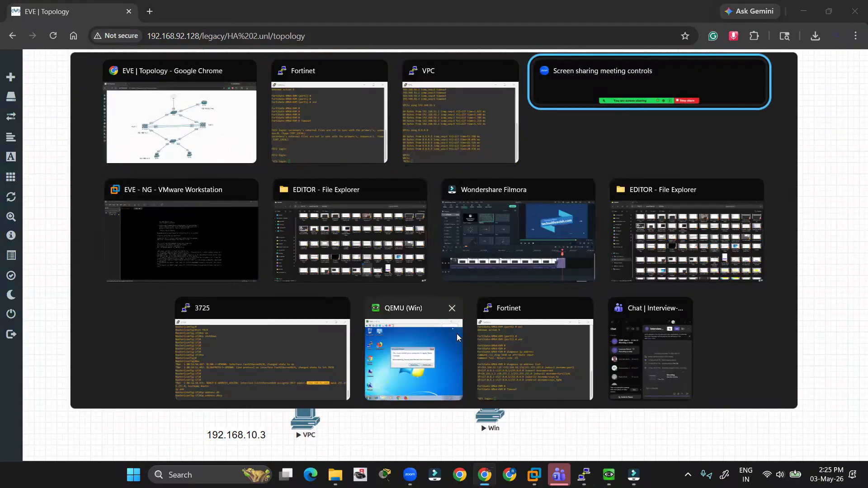
# - Log in to FGT1's console, run 'diagnose ip address list' and copy port1's 192.168.92.143
pyautogui.click(531, 351)
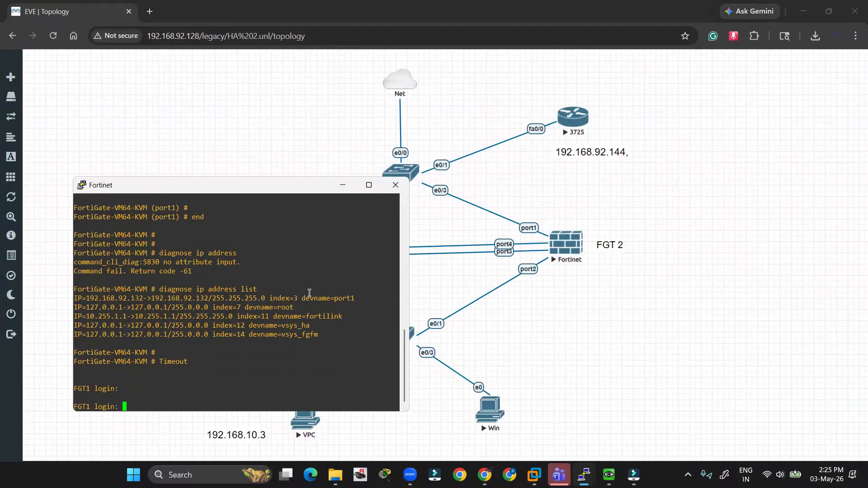
pyautogui.press('Return')
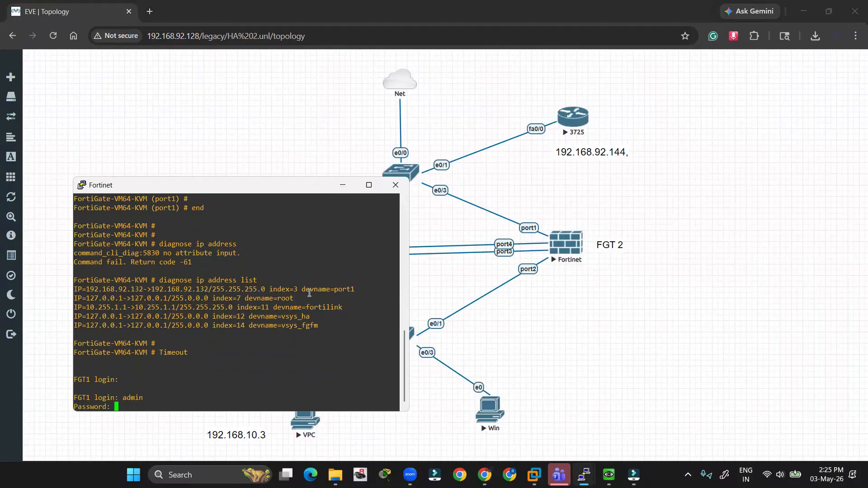
pyautogui.press('Return')
pyautogui.press('Return')
pyautogui.write('diagnose ')
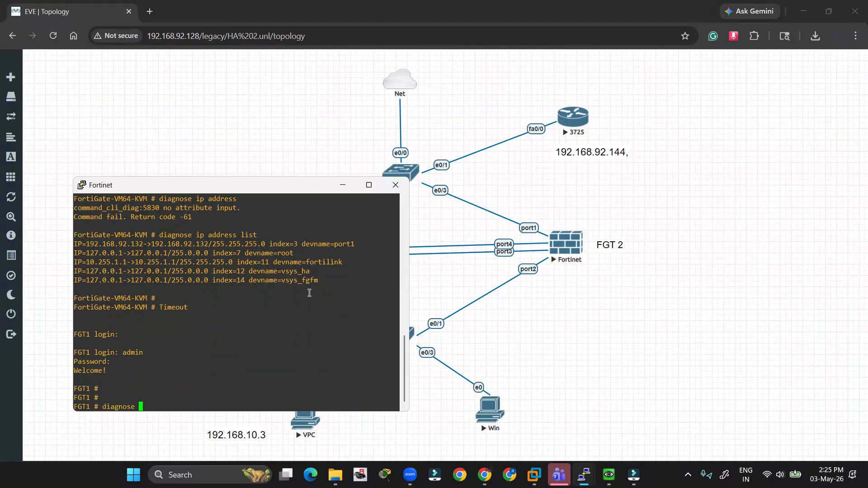
pyautogui.write('ip address list')
pyautogui.press('Return')
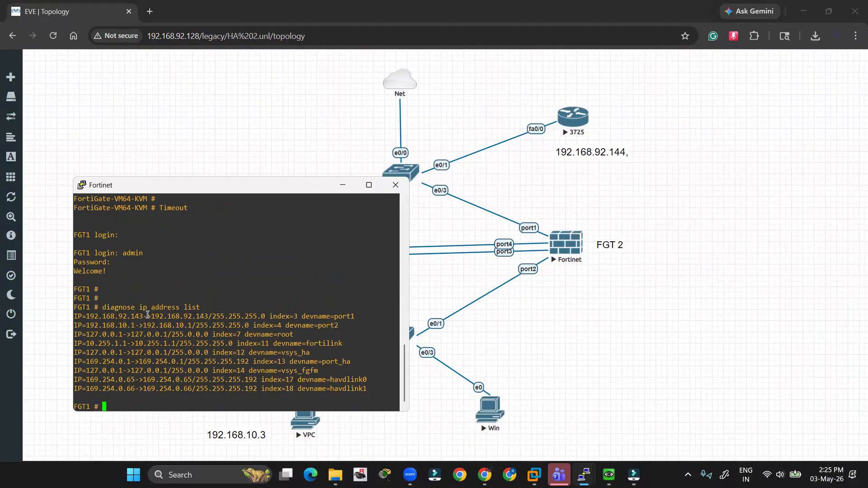
pyautogui.moveTo(143, 315); pyautogui.dragTo(96, 315)
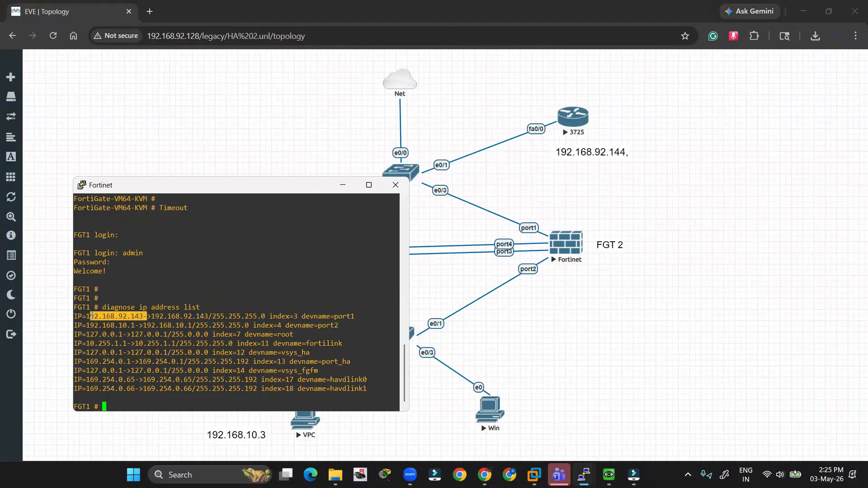
pyautogui.press('Return')
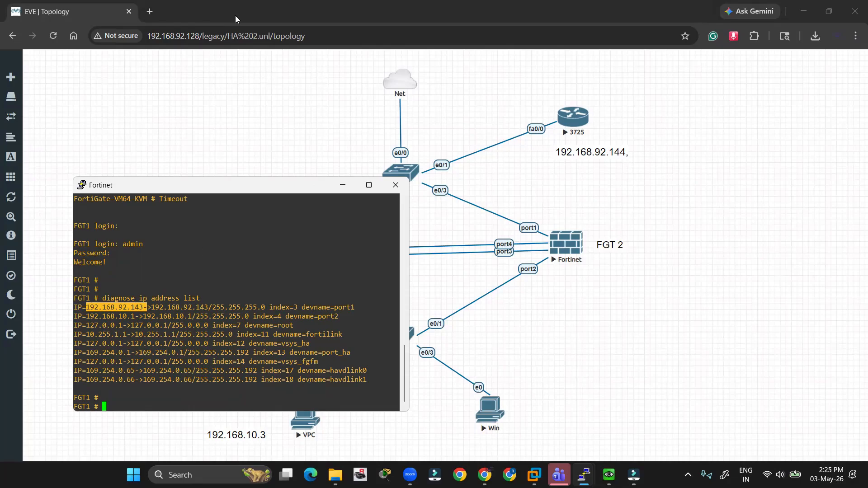
# - Open FGT1's web GUI at 192.168.92.143 in a new browser tab
pyautogui.click(159, 10)
pyautogui.click(150, 11)
pyautogui.write('192.168.92.143-')
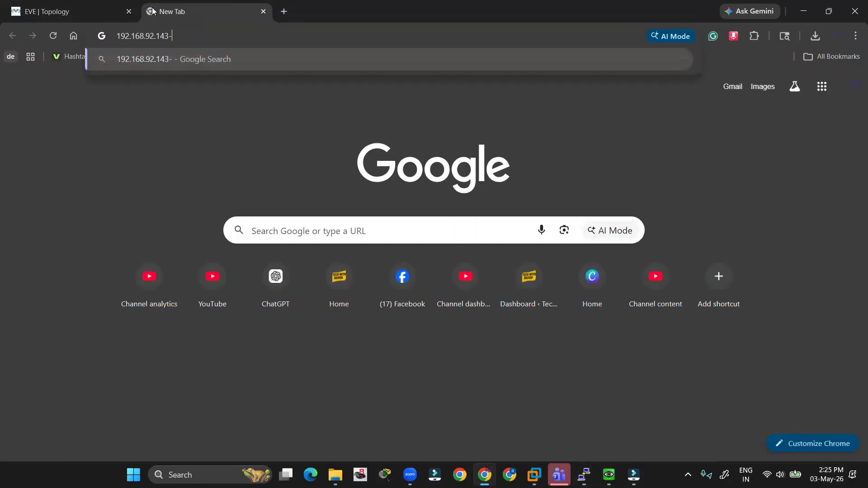
pyautogui.press('BackSpace')
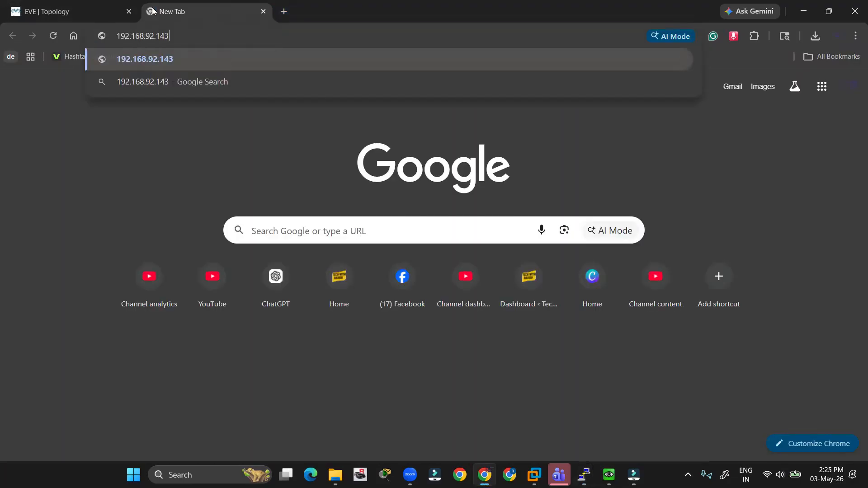
pyautogui.press('Return')
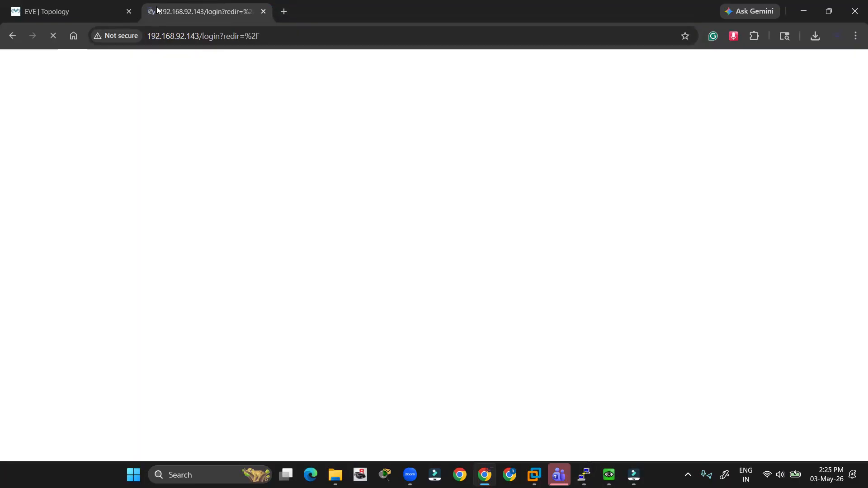
# - Sign in to FGT1 with the admin username and password
pyautogui.write('admi')
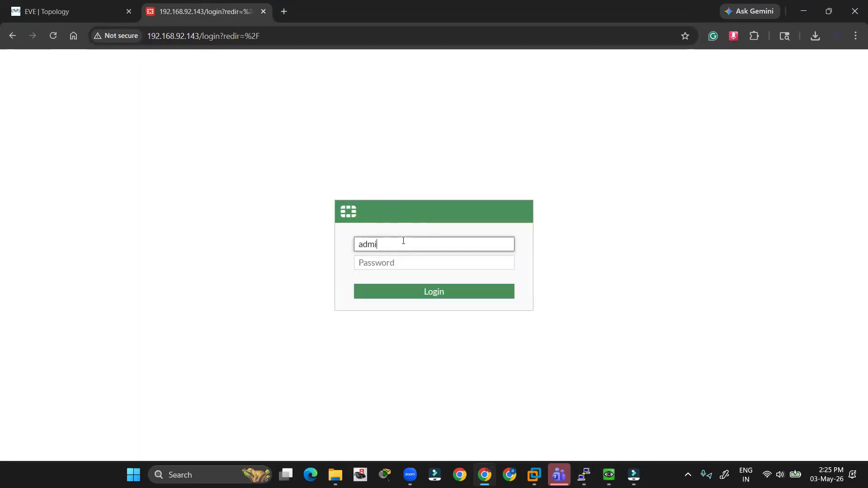
pyautogui.write('n')
pyautogui.press('Tab')
pyautogui.write('ad')
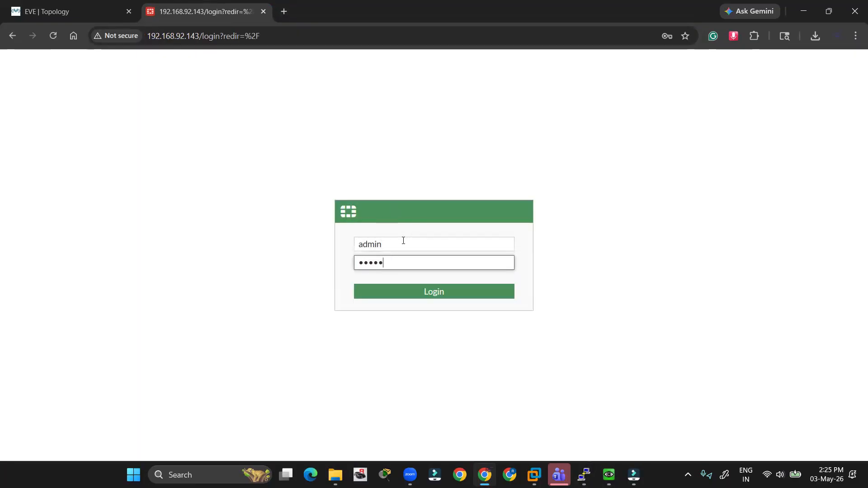
pyautogui.press('Return')
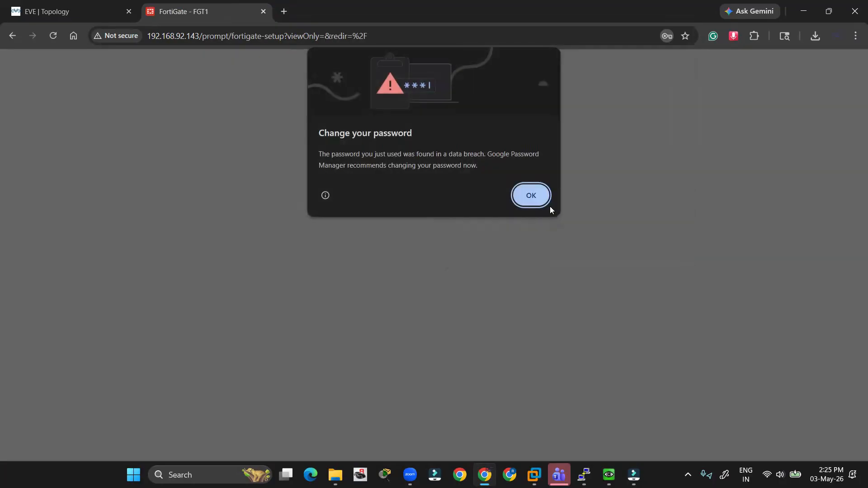
# - Dismiss the password prompts and FortiOS 7.0.0 overview, then review FGT1's HA dashboard
pyautogui.click(544, 197)
pyautogui.click(671, 211)
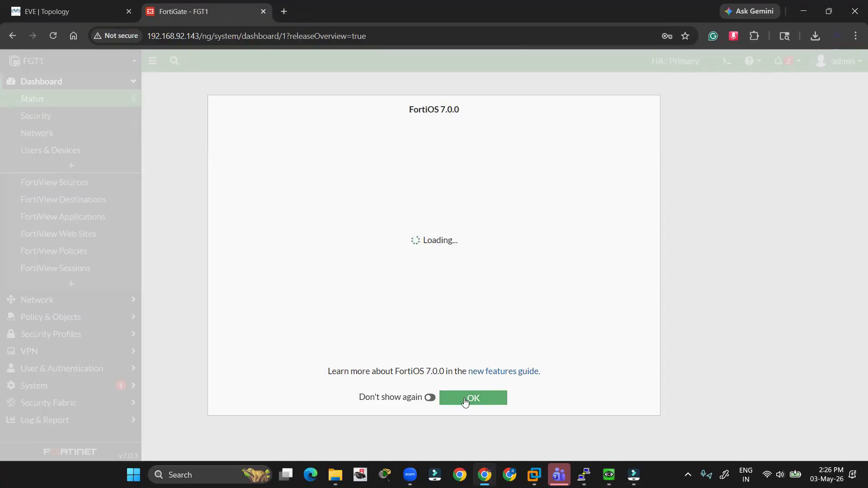
pyautogui.click(463, 400)
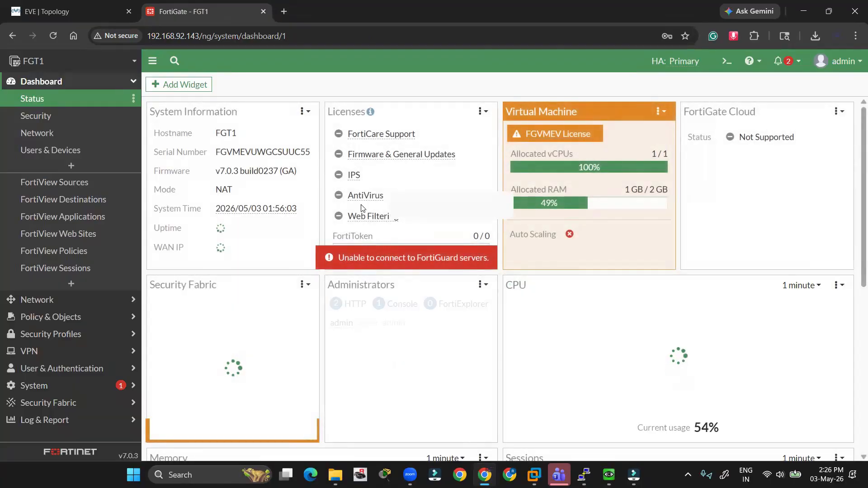
pyautogui.scroll(-1, 342, 301)
pyautogui.scroll(-3, 342, 301)
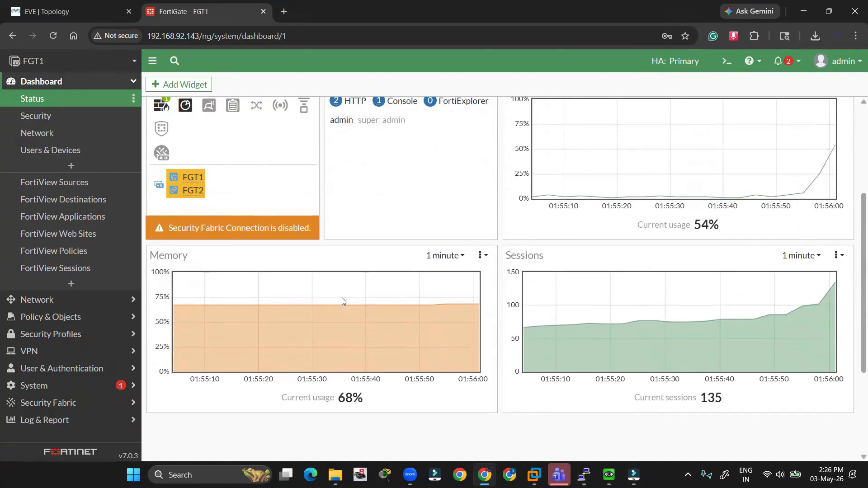
pyautogui.scroll(4, 343, 299)
pyautogui.scroll(-6, 560, 285)
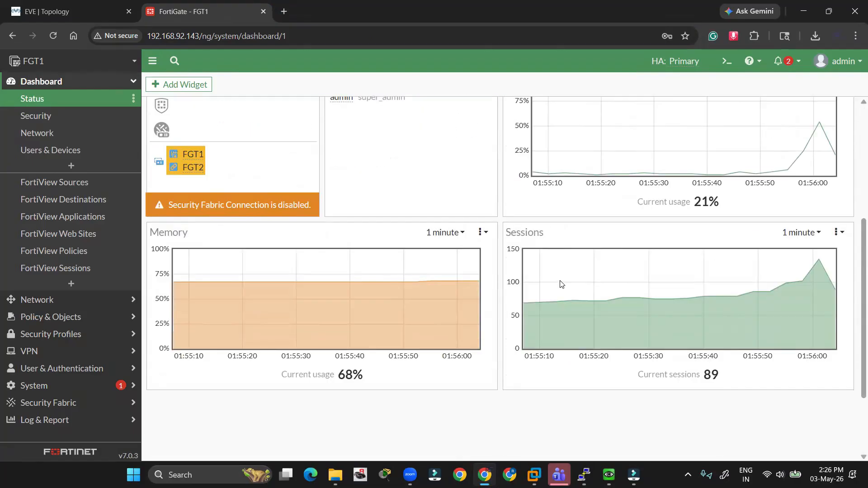
pyautogui.scroll(6, 560, 292)
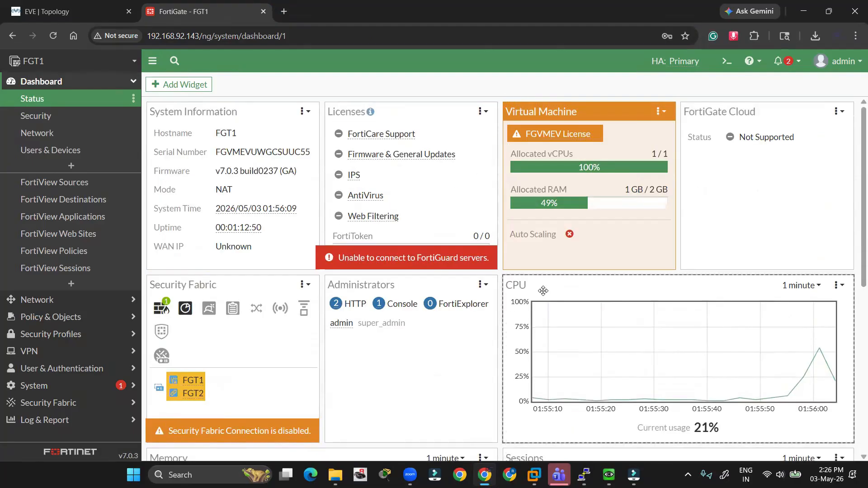
# - Add the HA Status widget to FGT1's dashboard
pyautogui.click(177, 85)
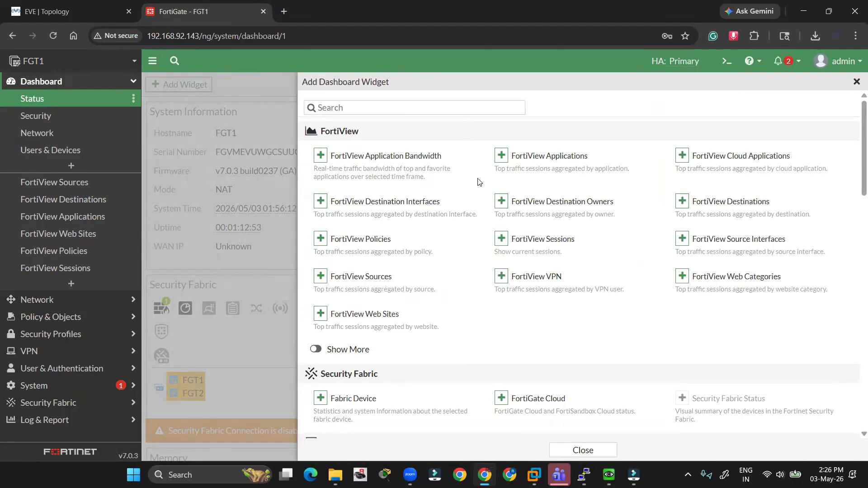
pyautogui.scroll(-9, 564, 224)
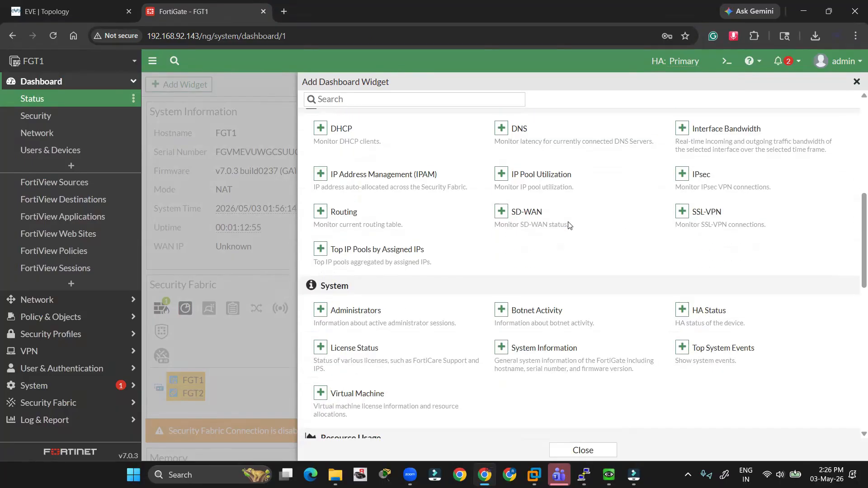
pyautogui.click(705, 311)
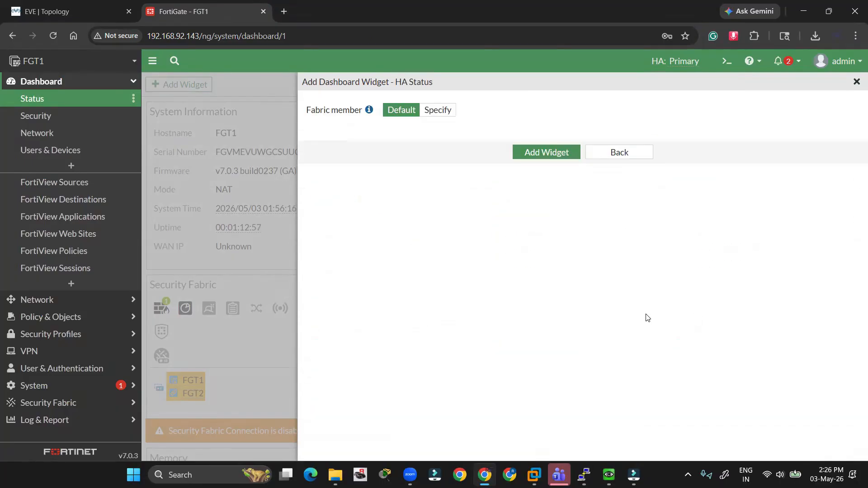
pyautogui.click(557, 154)
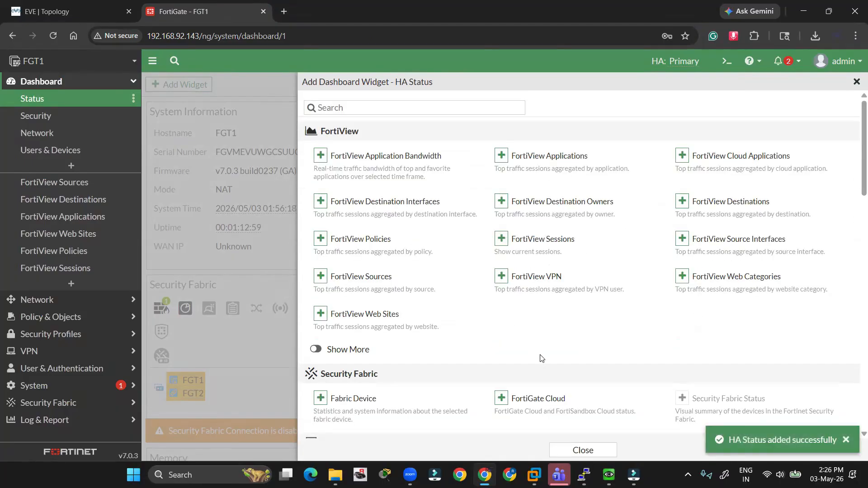
pyautogui.click(608, 451)
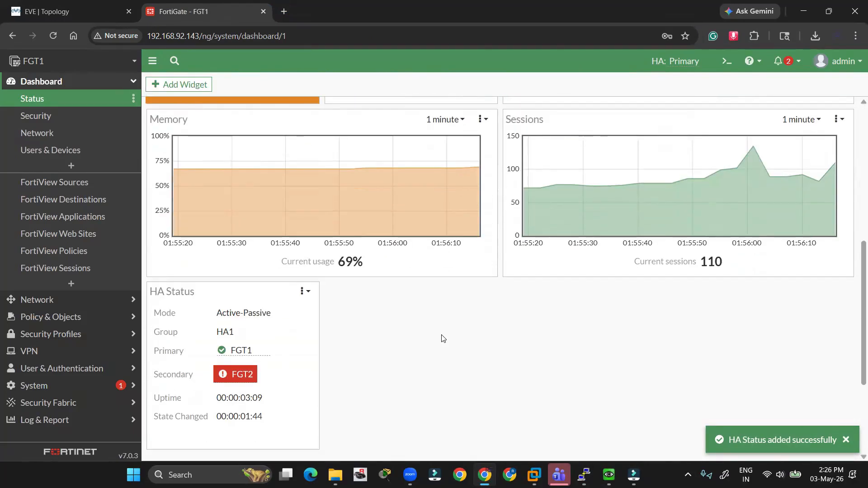
# - Move the Security Fabric widget to the top-left slot of the dashboard
pyautogui.scroll(5, 332, 297)
pyautogui.scroll(3, 332, 297)
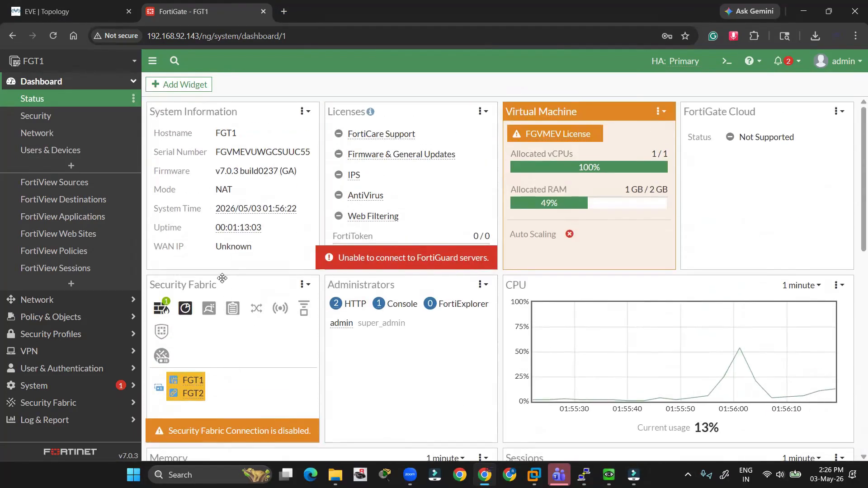
pyautogui.moveTo(222, 283); pyautogui.dragTo(222, 111)
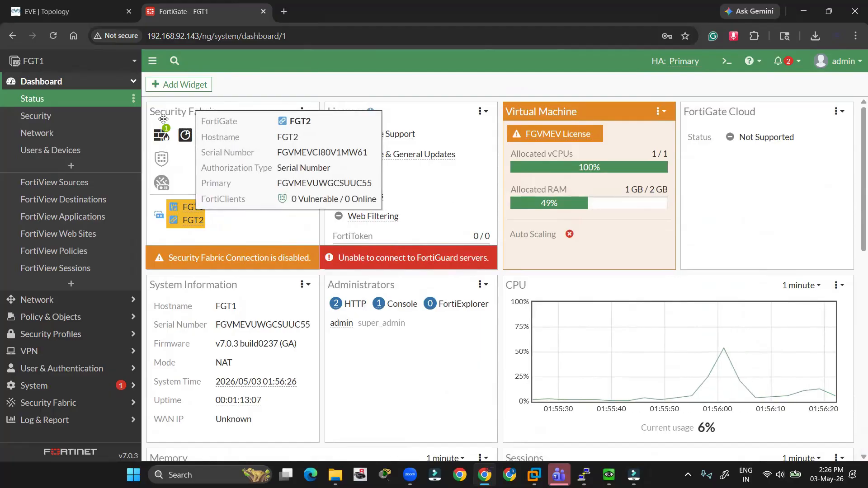
pyautogui.moveTo(159, 134)
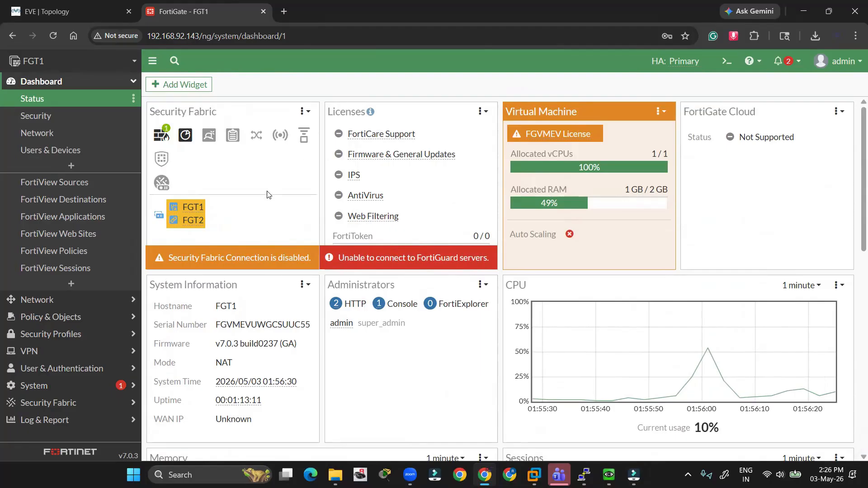
# - Open System > HA to show FGT1 as synchronized Primary and FGT2 as Secondary
pyautogui.click(43, 384)
pyautogui.click(41, 291)
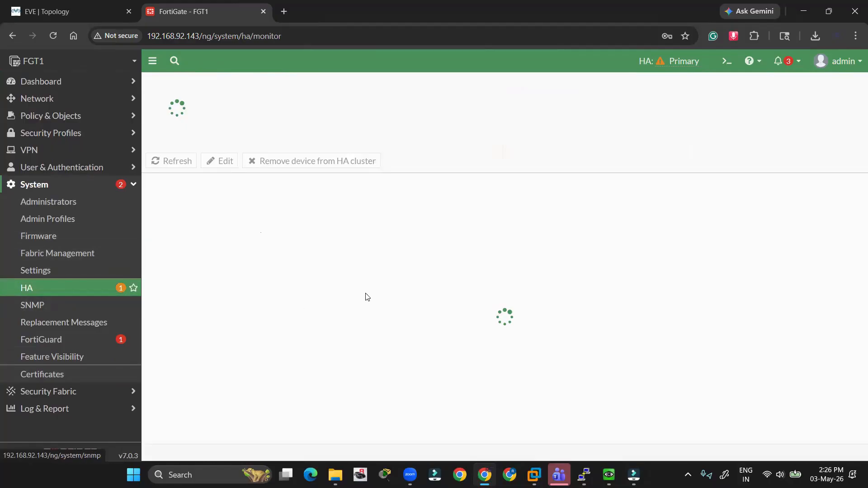
pyautogui.moveTo(211, 221); pyautogui.dragTo(476, 217)
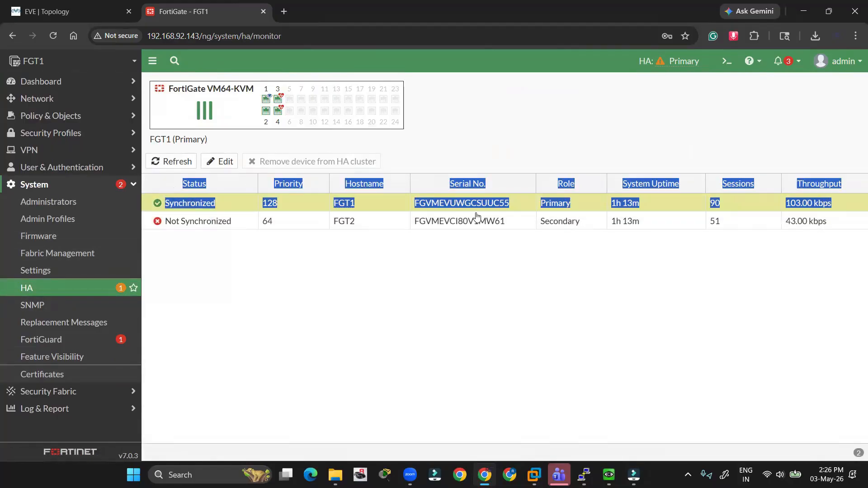
pyautogui.click(515, 271)
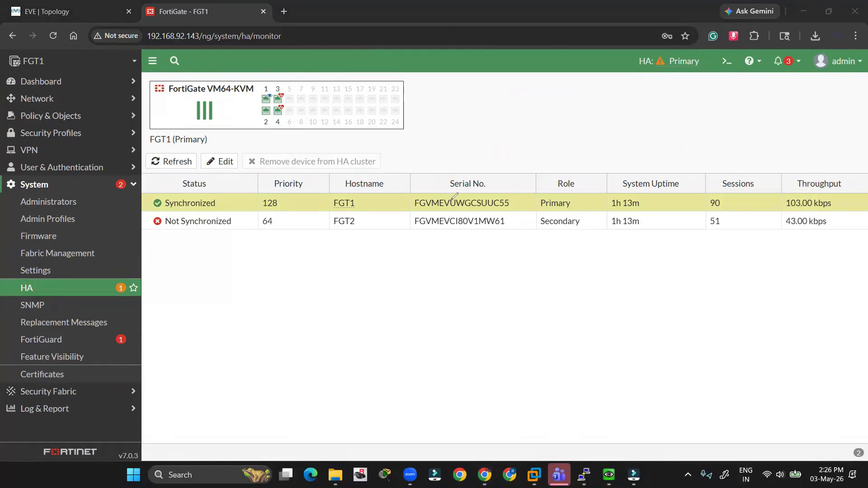
# - Mark up the FGT1 and FGT2 entries on the HA monitor page, undoing one mark
pyautogui.moveTo(362, 198)
pyautogui.mouseDown()
pyautogui.moveTo(329, 207)
pyautogui.moveTo(339, 194)
pyautogui.moveTo(345, 210)
pyautogui.mouseUp()
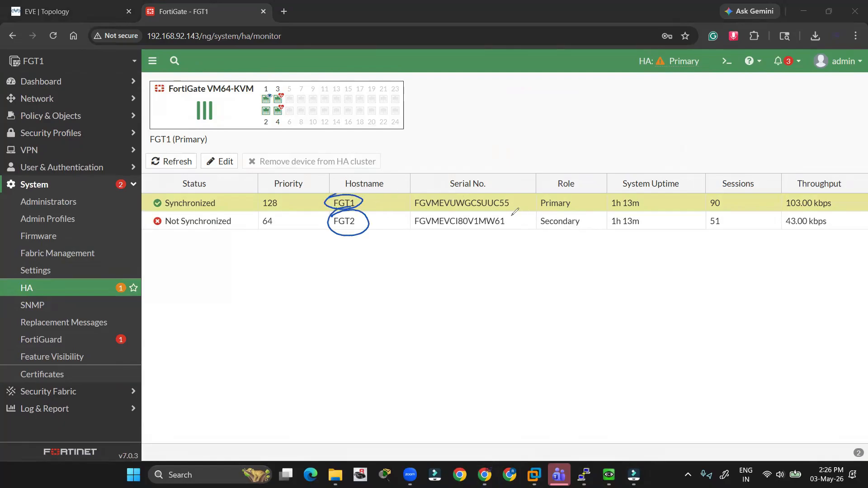
pyautogui.moveTo(507, 207)
pyautogui.mouseDown()
pyautogui.moveTo(547, 194)
pyautogui.moveTo(514, 225)
pyautogui.mouseUp()
pyautogui.moveTo(624, 238); pyautogui.dragTo(662, 230)
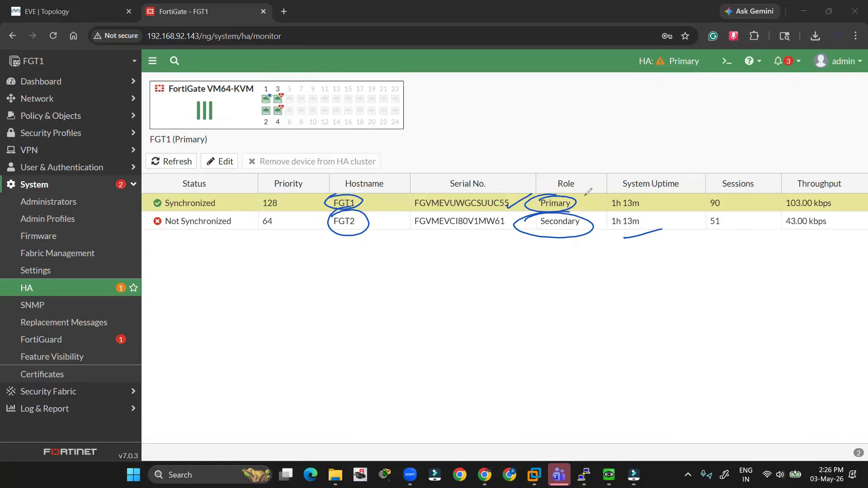
pyautogui.moveTo(583, 196); pyautogui.dragTo(607, 201)
pyautogui.moveTo(590, 204); pyautogui.dragTo(610, 187)
pyautogui.moveTo(168, 220)
pyautogui.mouseDown()
pyautogui.moveTo(300, 225)
pyautogui.moveTo(220, 213)
pyautogui.mouseUp()
pyautogui.hotkey('ctrl', 'z')
pyautogui.click(808, 326)
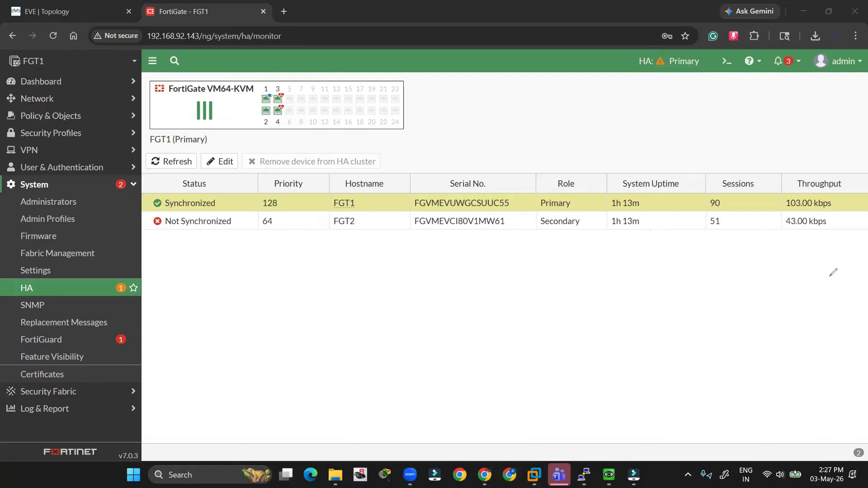
pyautogui.press('Escape')
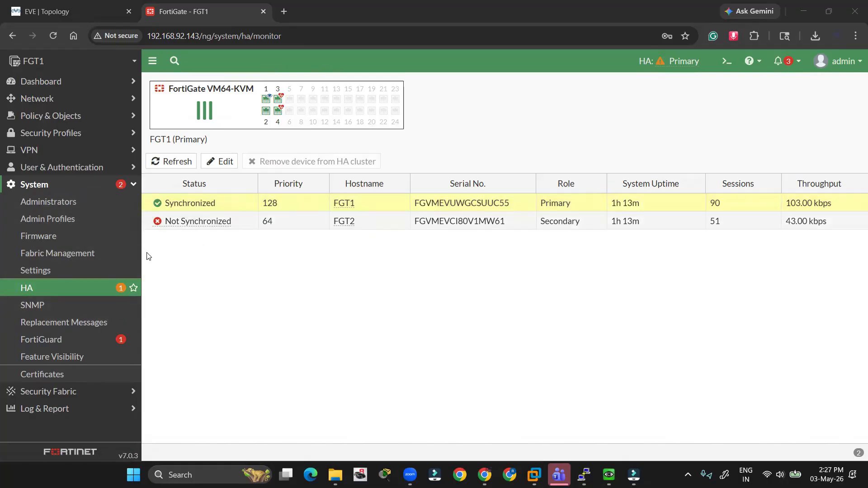
# - Go back to FGT1's Dashboard > Status page
pyautogui.click(41, 81)
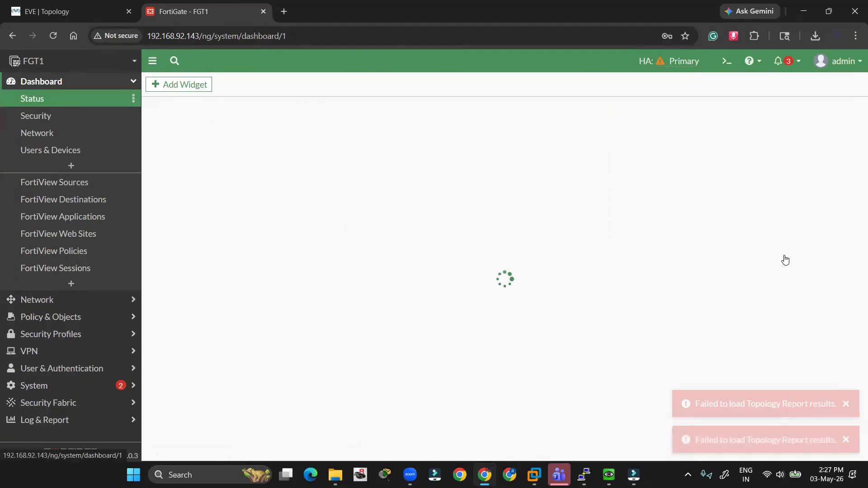